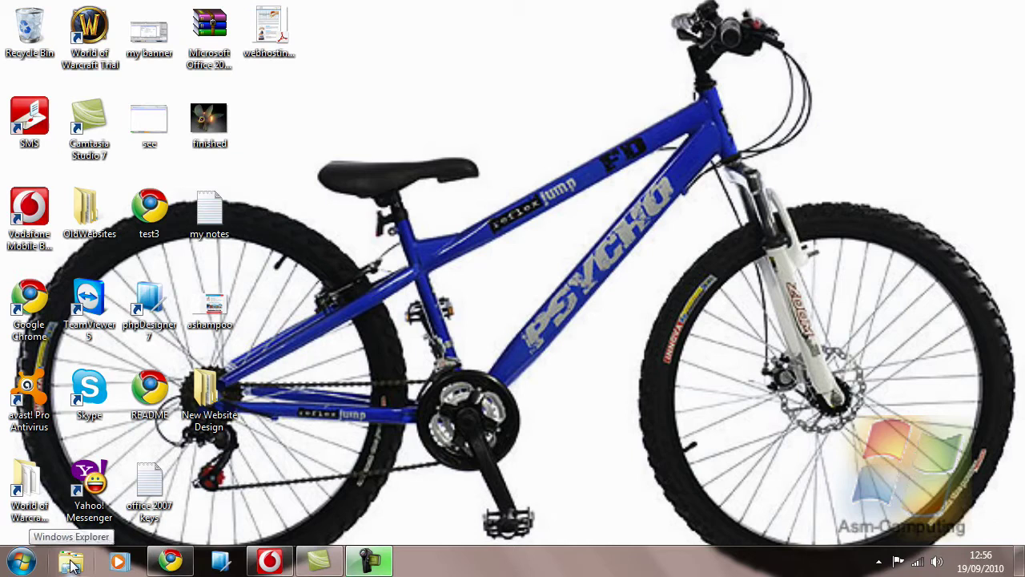
- Open Explorer and turn on 'Show hidden files, folders, and drives' in Folder Options
{"action": "left_click", "coordinate": [71, 563]}
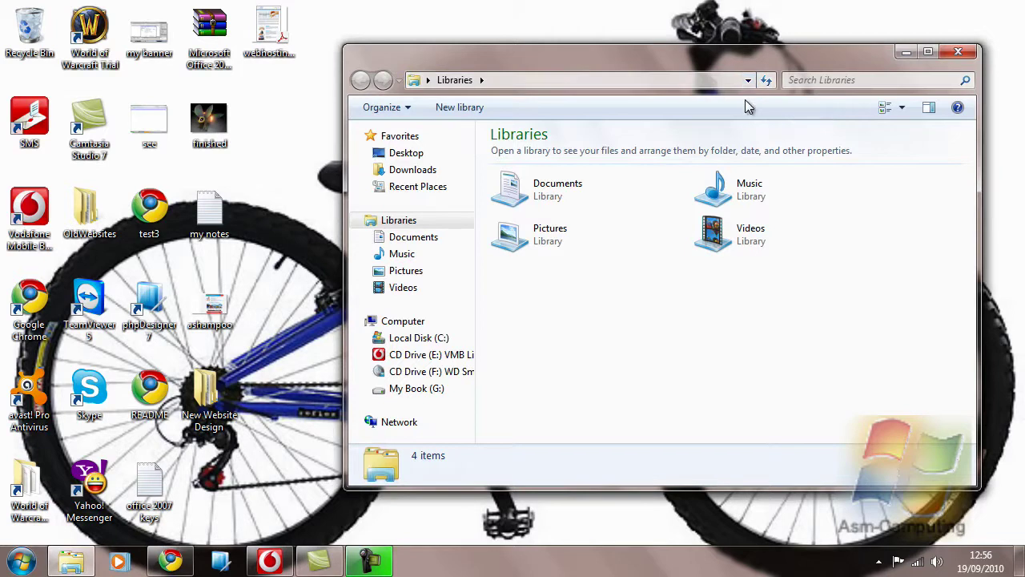
{"action": "left_click_drag", "start_coordinate": [698, 54], "coordinate": [666, 44]}
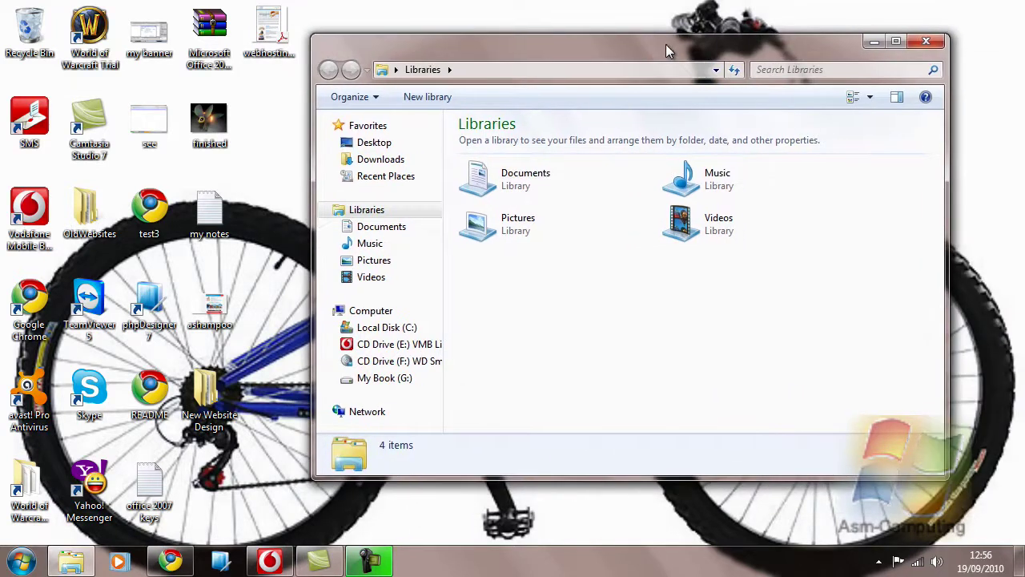
{"action": "left_click", "coordinate": [370, 96]}
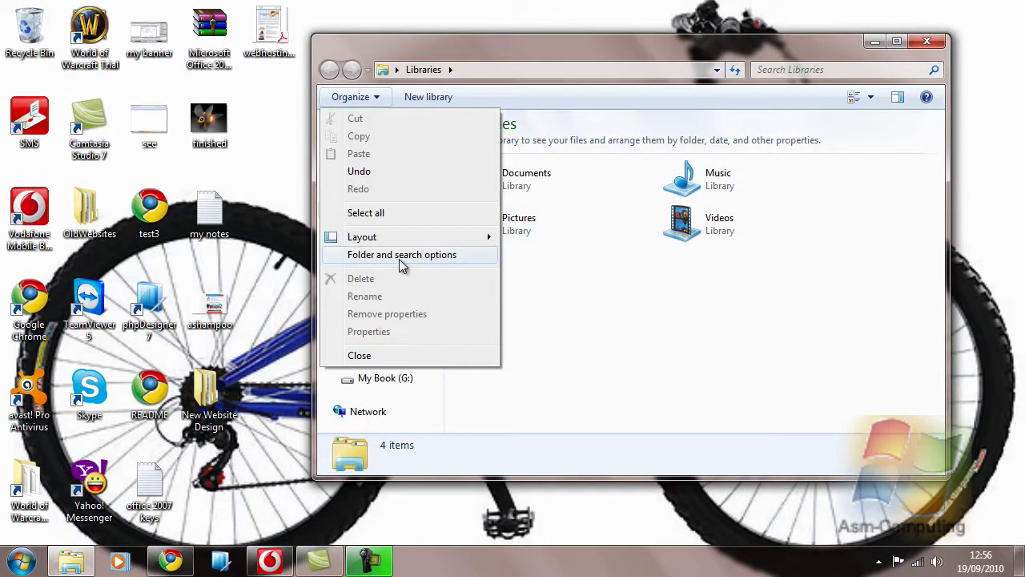
{"action": "left_click", "coordinate": [399, 259]}
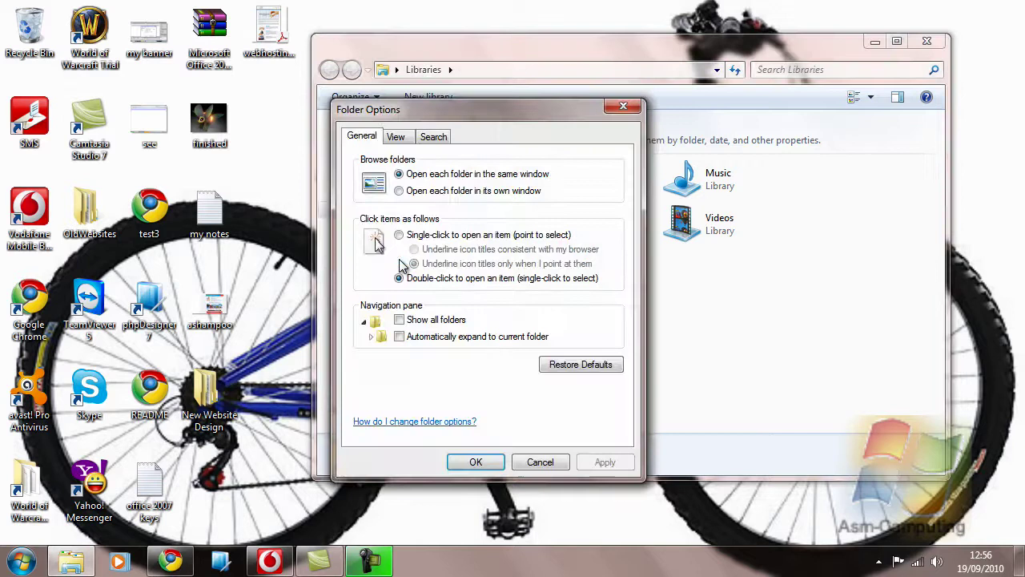
{"action": "left_click", "coordinate": [398, 138]}
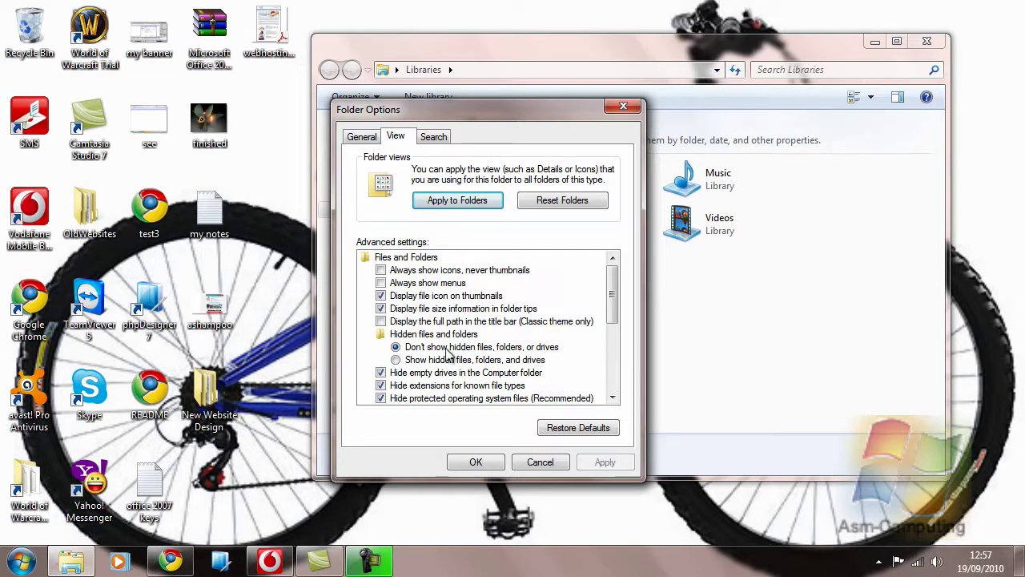
{"action": "left_click", "coordinate": [396, 361]}
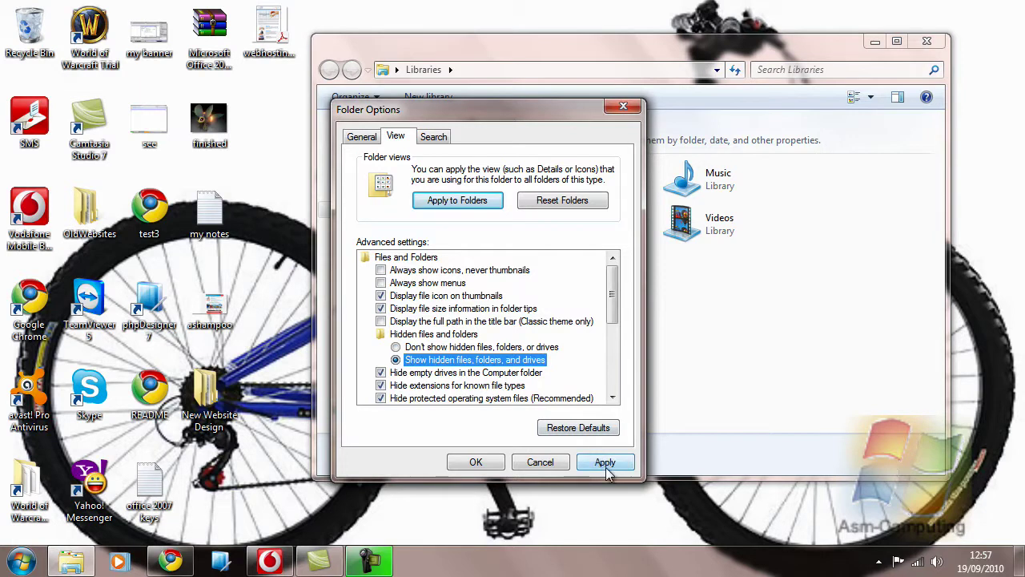
{"action": "left_click", "coordinate": [604, 464]}
{"action": "left_click", "coordinate": [497, 464]}
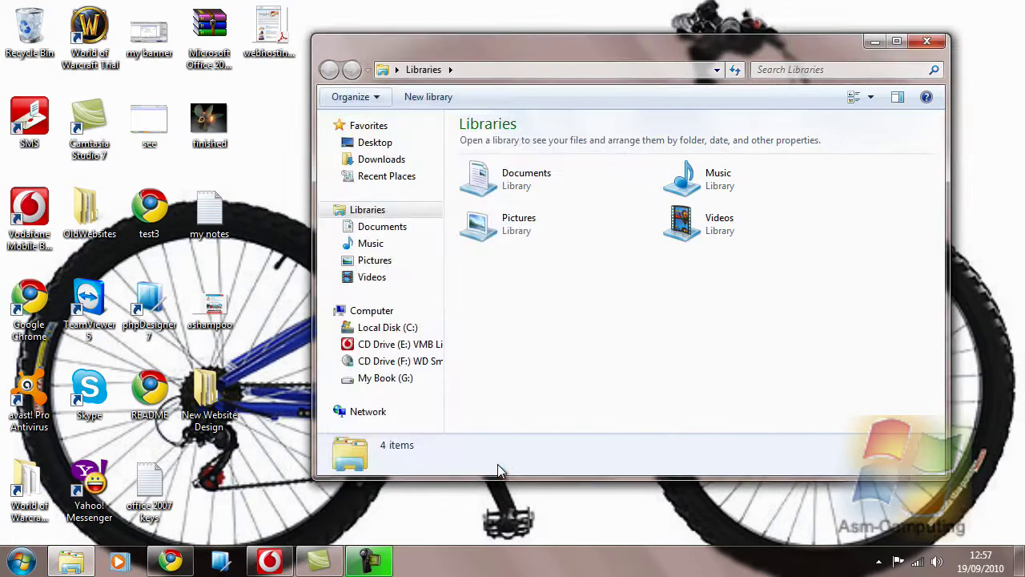
- Replace Libraries in the address bar with \windows\globalization\mct\ and go there
{"action": "mouse_move", "coordinate": [561, 44]}
{"action": "left_mouse_down"}
{"action": "mouse_move", "coordinate": [522, 53]}
{"action": "mouse_move", "coordinate": [571, 51]}
{"action": "left_mouse_up"}
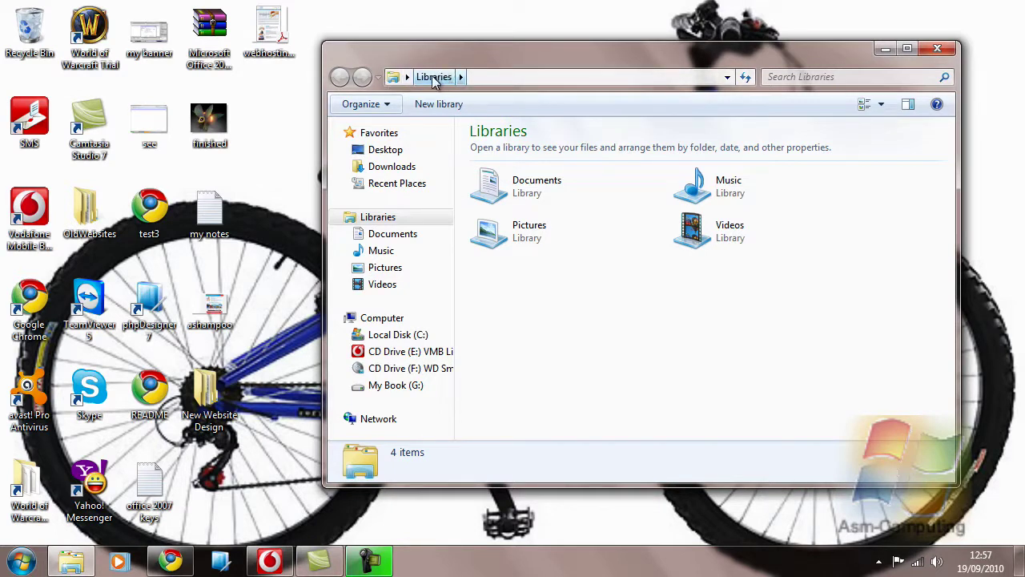
{"action": "left_click", "coordinate": [480, 76]}
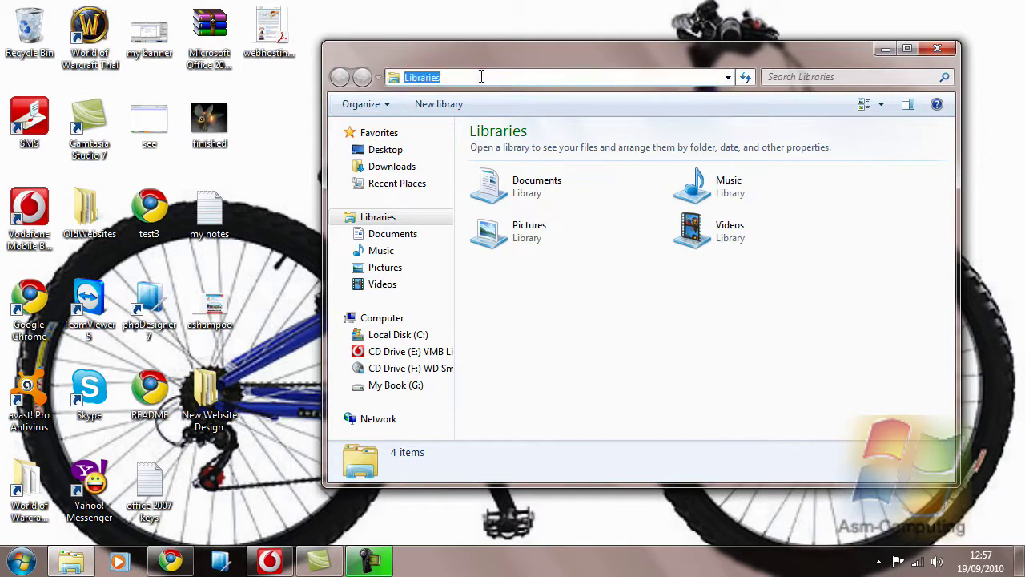
{"action": "key", "text": "BackSpace"}
{"action": "type", "text": "\\windows\\globalization\\mct\\"}
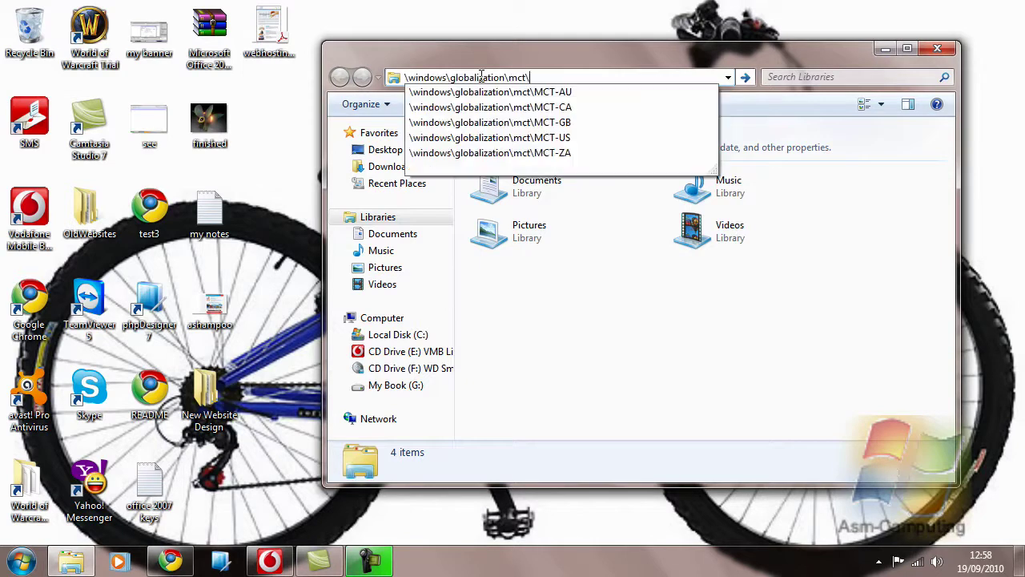
{"action": "key", "text": "Return"}
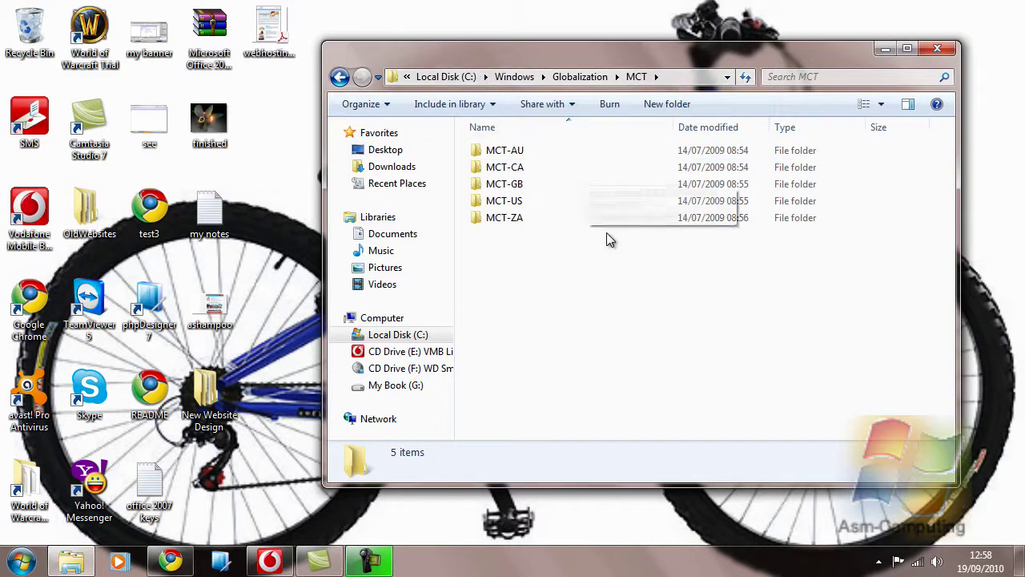
- Select all five MCT folders, then MCT-GB and MCT-US, and clear the selection
{"action": "left_click_drag", "start_coordinate": [534, 265], "coordinate": [467, 133]}
{"action": "left_click", "coordinate": [644, 306]}
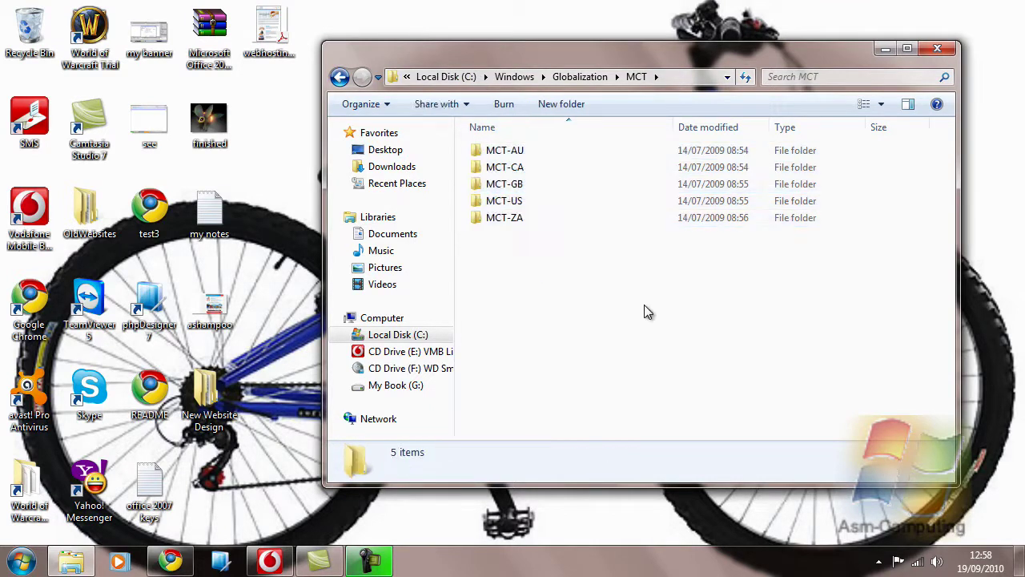
{"action": "left_click", "coordinate": [509, 184]}
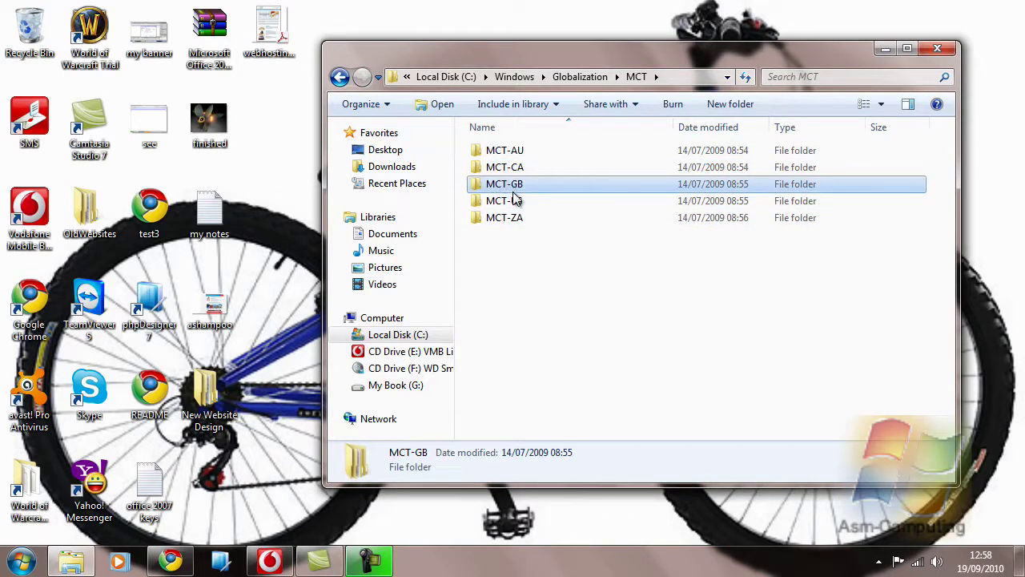
{"action": "left_click", "coordinate": [517, 205]}
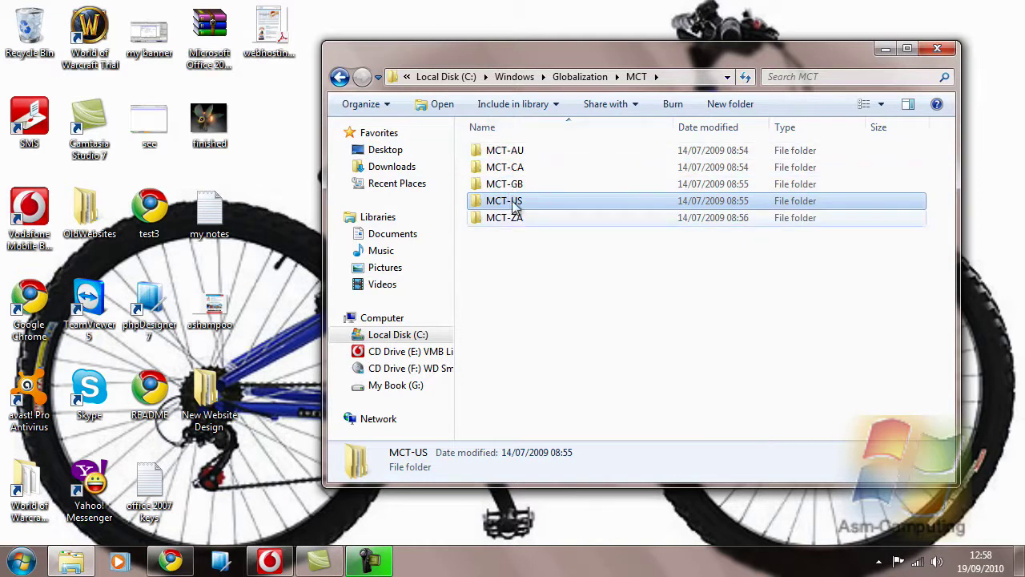
{"action": "left_click", "coordinate": [538, 280]}
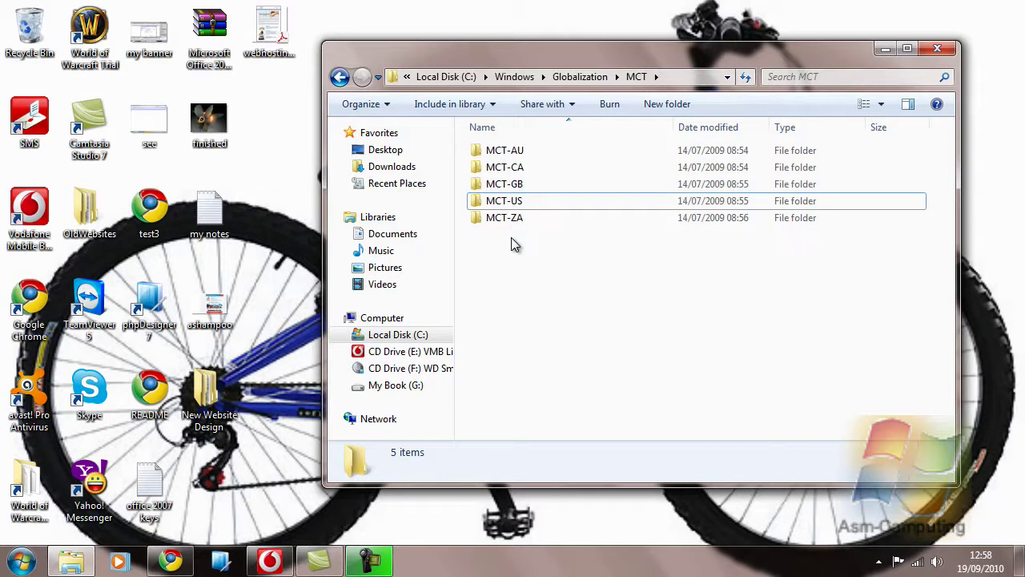
- Open MCT-GB and then its Theme folder to show the GB theme file
{"action": "double_click", "coordinate": [509, 186]}
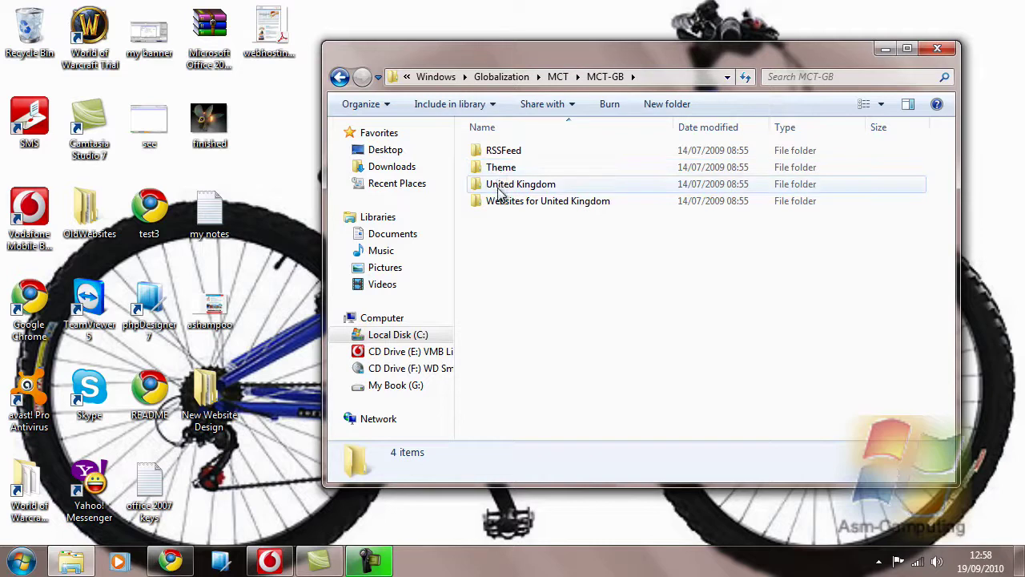
{"action": "mouse_move", "coordinate": [497, 191]}
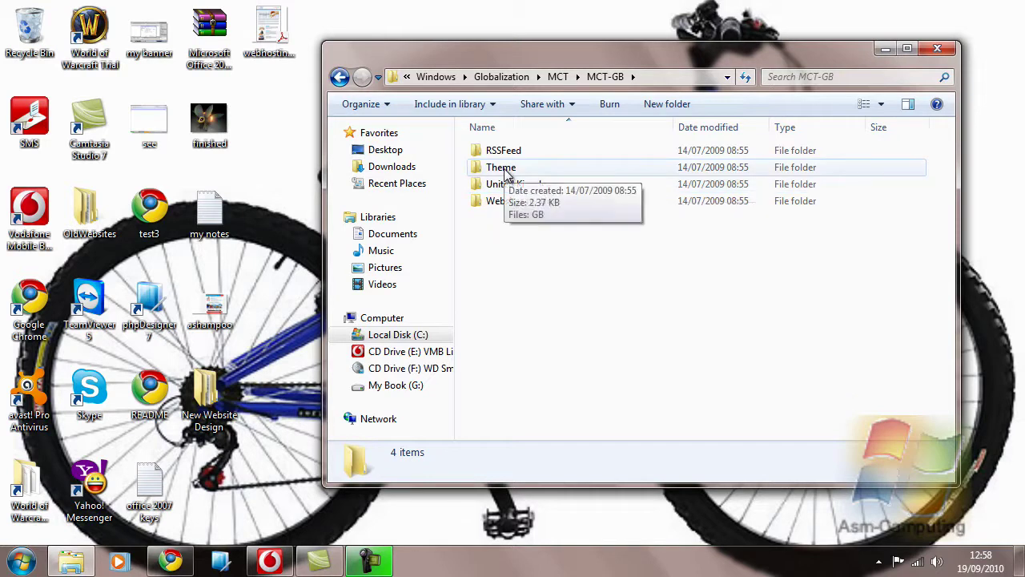
{"action": "double_click", "coordinate": [504, 168]}
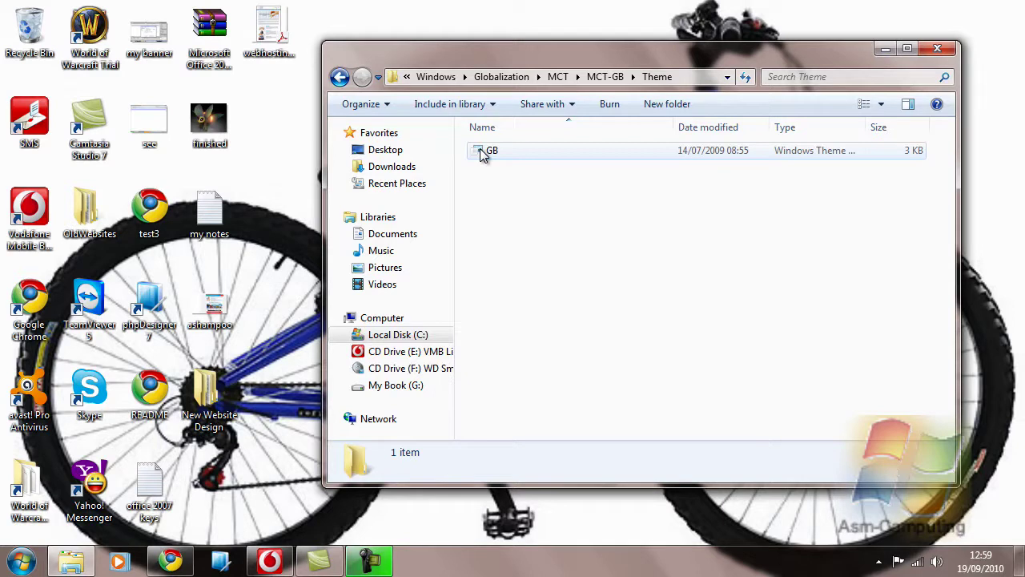
- Apply the GB theme, then minimize Personalization and Explorer to view the Stonehenge wallpaper
{"action": "double_click", "coordinate": [480, 150]}
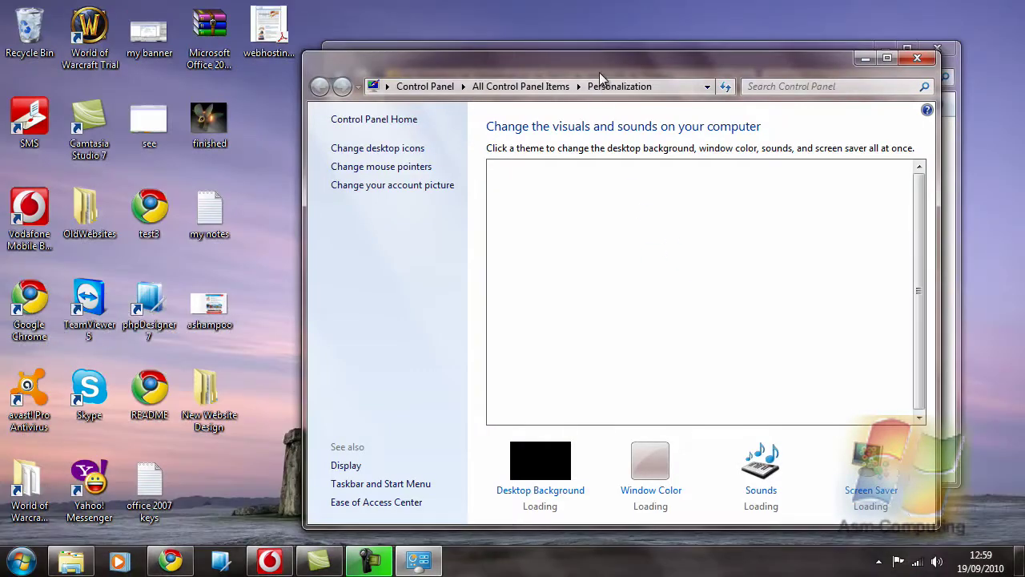
{"action": "left_click_drag", "start_coordinate": [596, 68], "coordinate": [547, 49]}
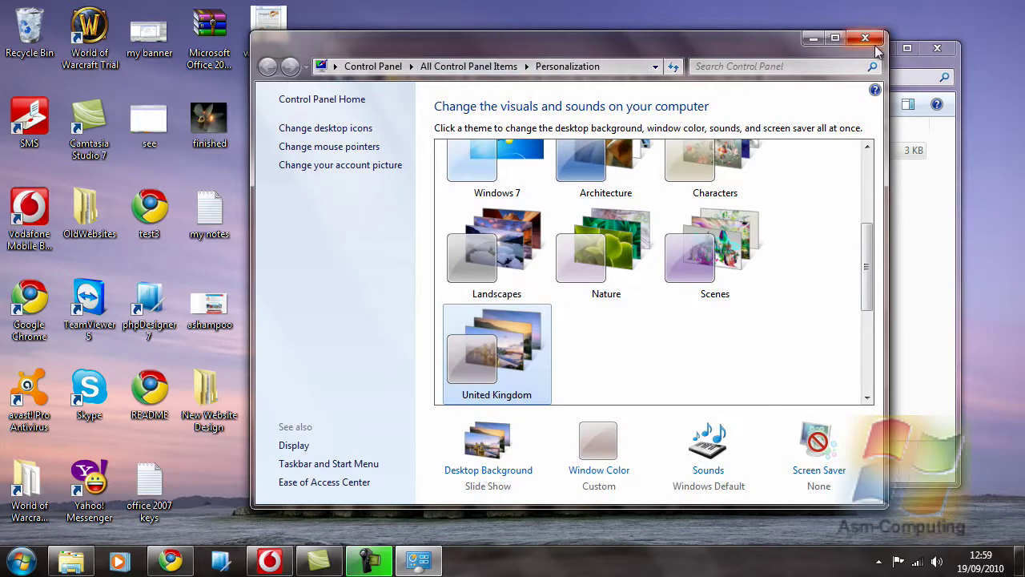
{"action": "left_click", "coordinate": [814, 38]}
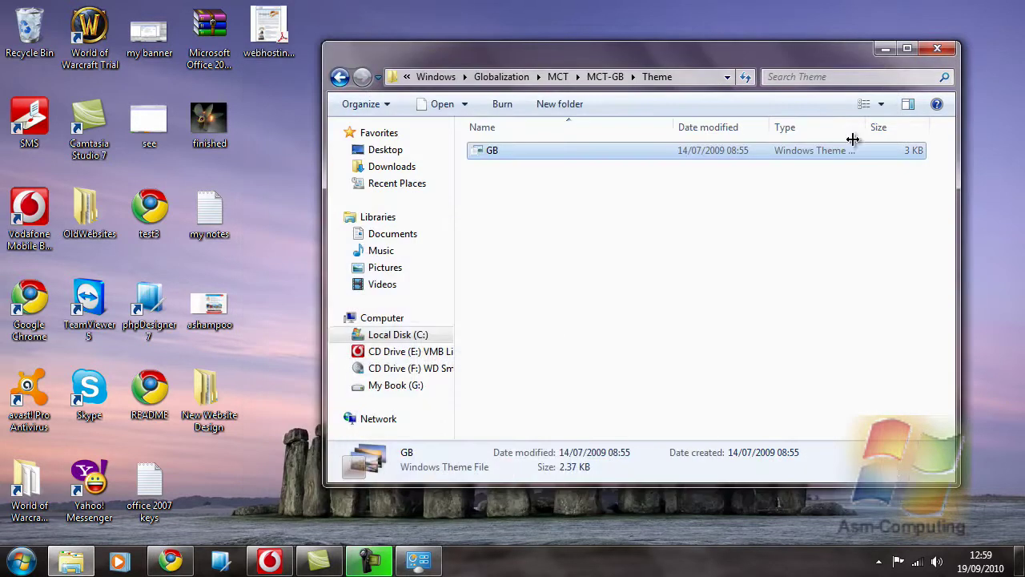
{"action": "left_click", "coordinate": [885, 49]}
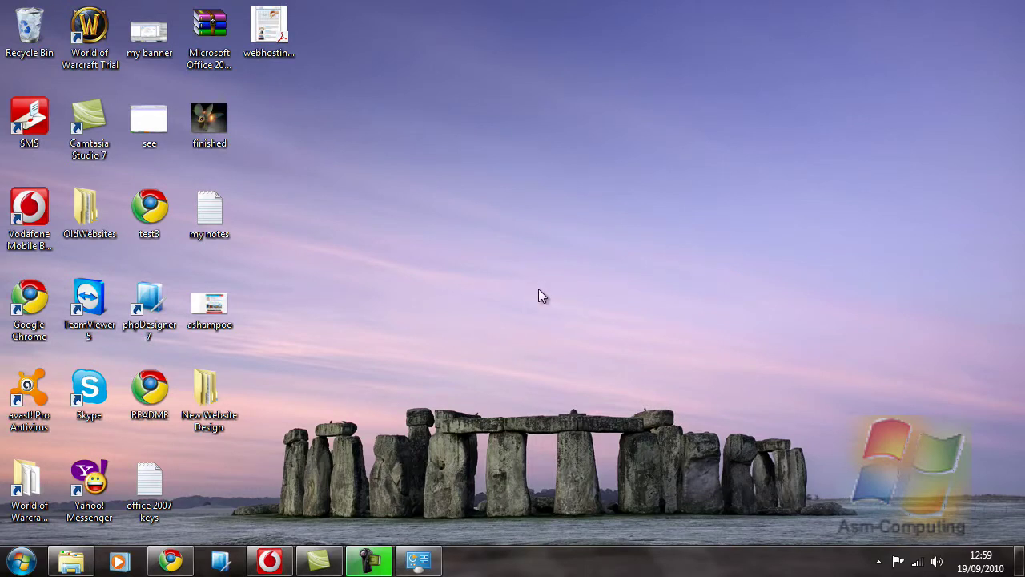
- Restore both windows and open the United Kingdom wallpaper folder in MCT-GB
{"action": "left_click", "coordinate": [419, 561]}
{"action": "left_click", "coordinate": [71, 561]}
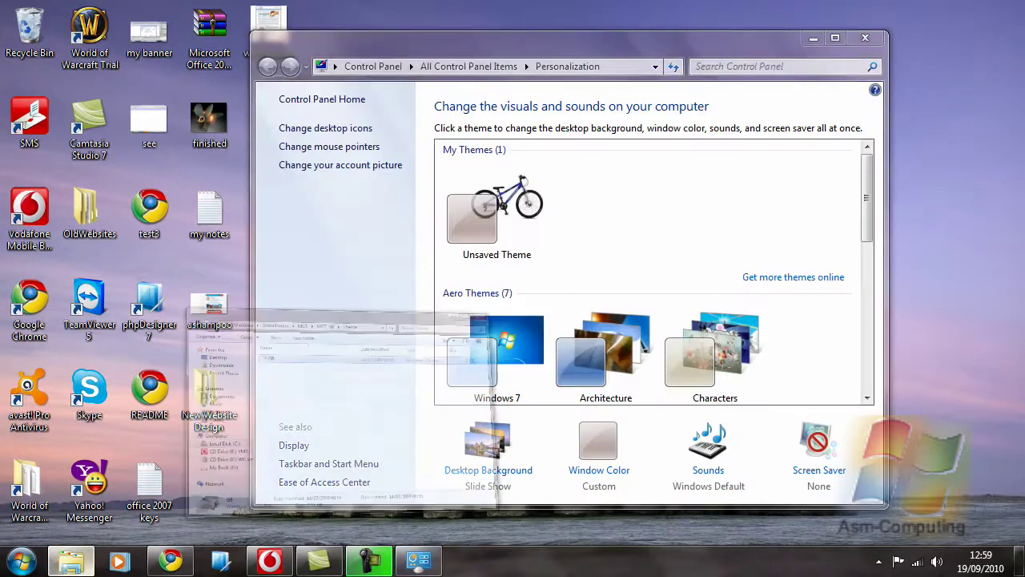
{"action": "left_click_drag", "start_coordinate": [589, 53], "coordinate": [563, 63]}
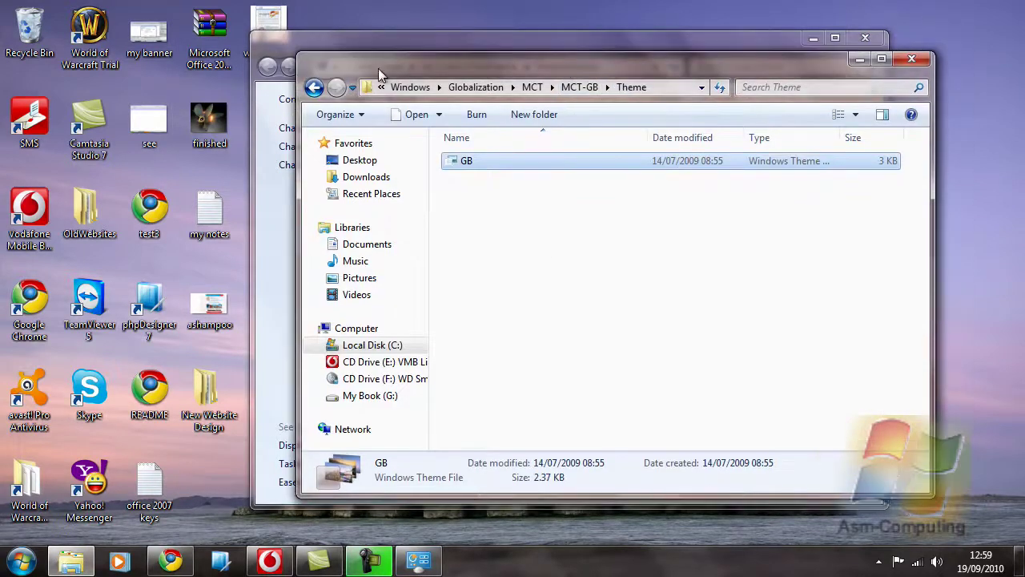
{"action": "left_click", "coordinate": [314, 87]}
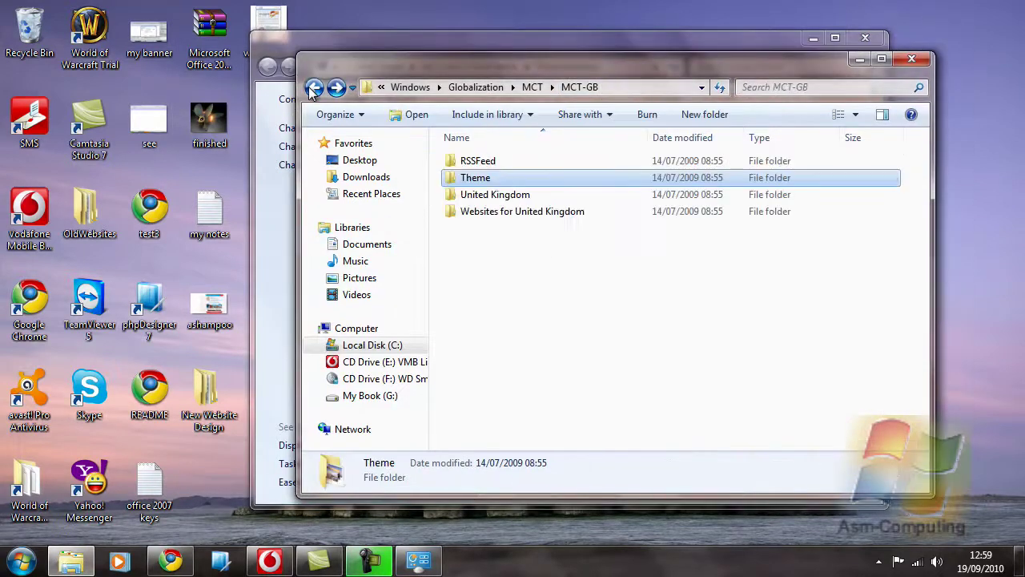
{"action": "double_click", "coordinate": [501, 195]}
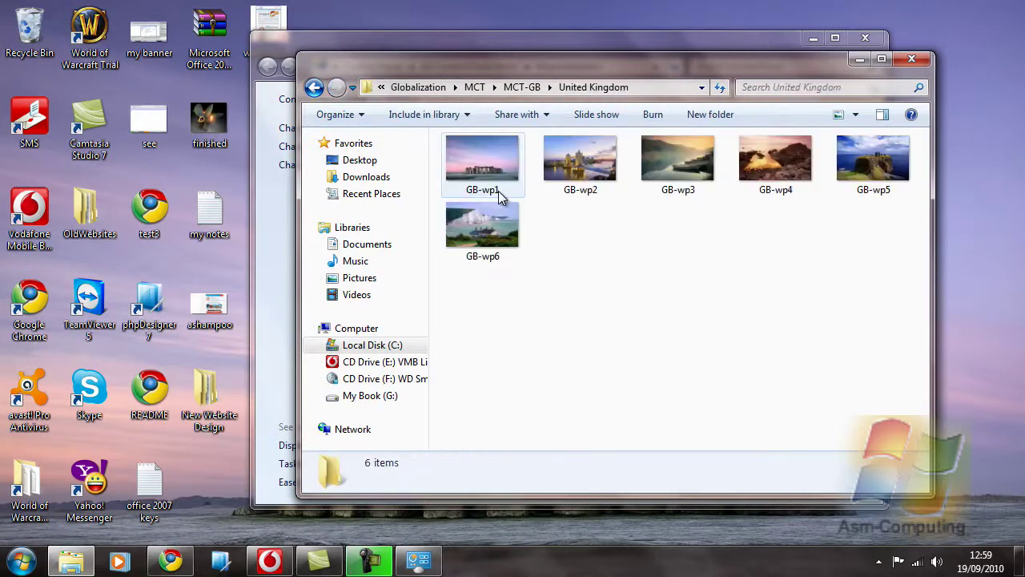
- Preview the Tower Bridge wallpaper GB-wp2 full size, then close the preview
{"action": "left_click_drag", "start_coordinate": [889, 285], "coordinate": [488, 149]}
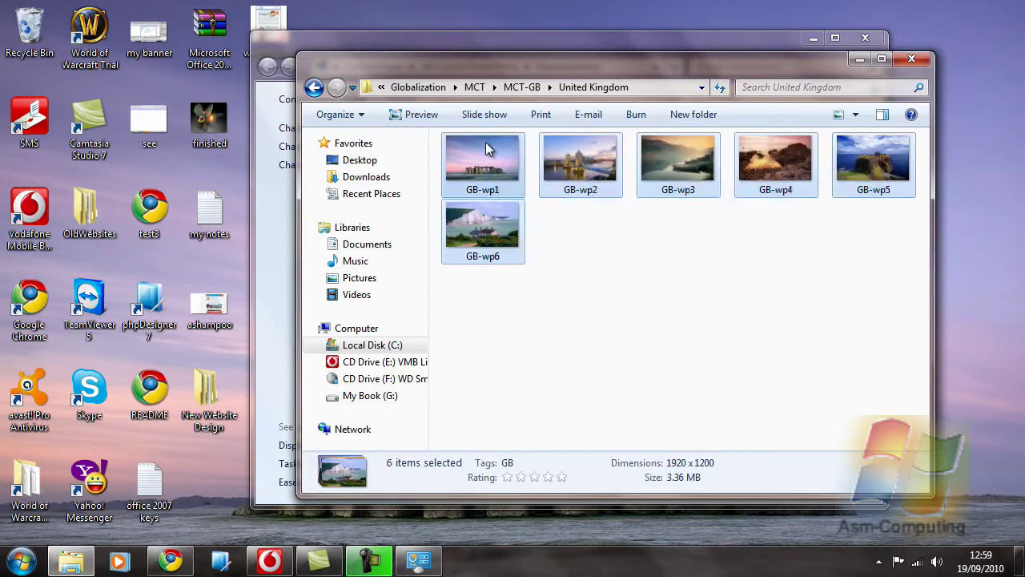
{"action": "left_click", "coordinate": [687, 273]}
{"action": "double_click", "coordinate": [564, 158]}
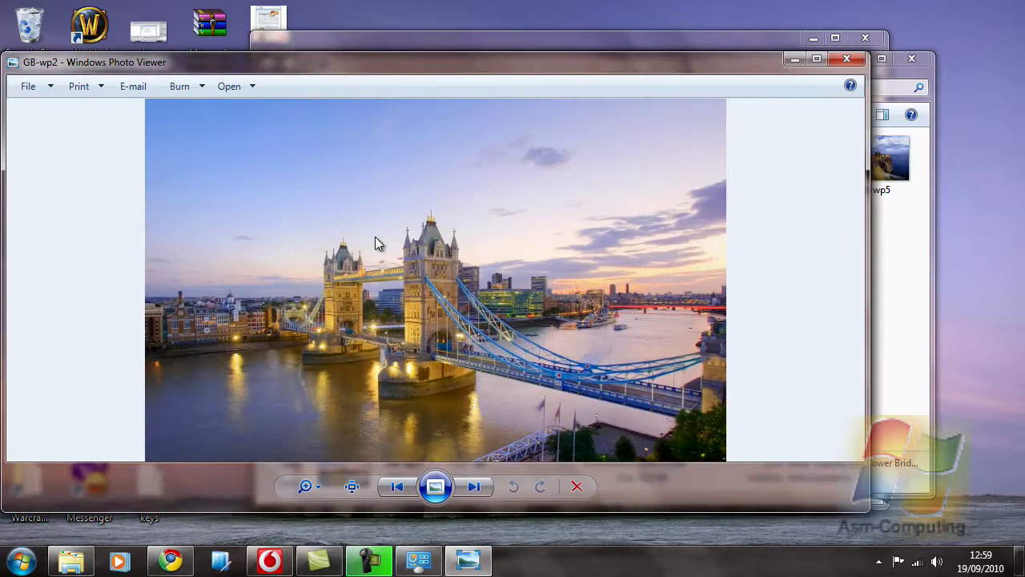
{"action": "left_click", "coordinate": [846, 58]}
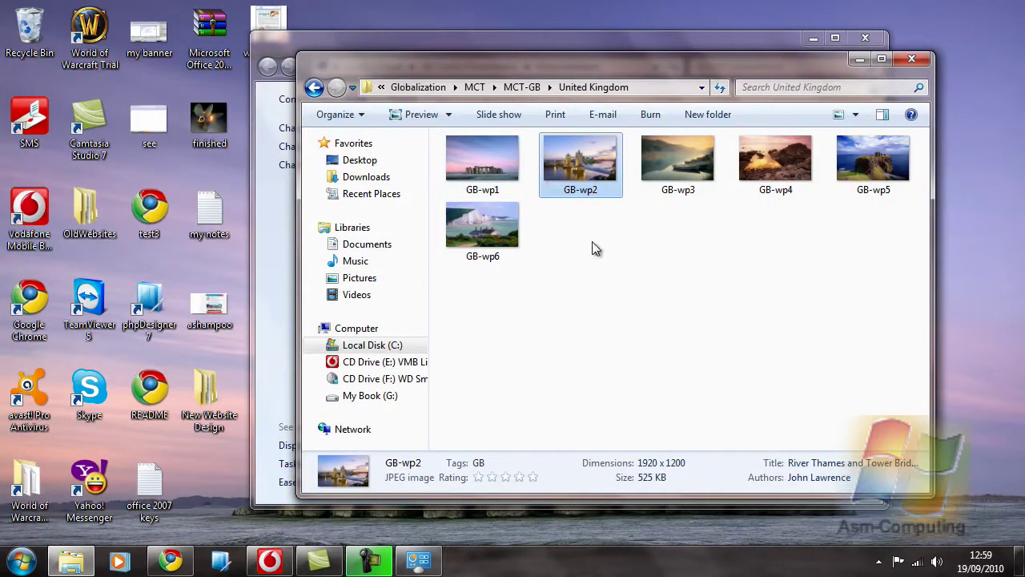
- Set GB-wp2 as the desktop background, view it, then restore the United Kingdom folder
{"action": "right_click", "coordinate": [572, 172]}
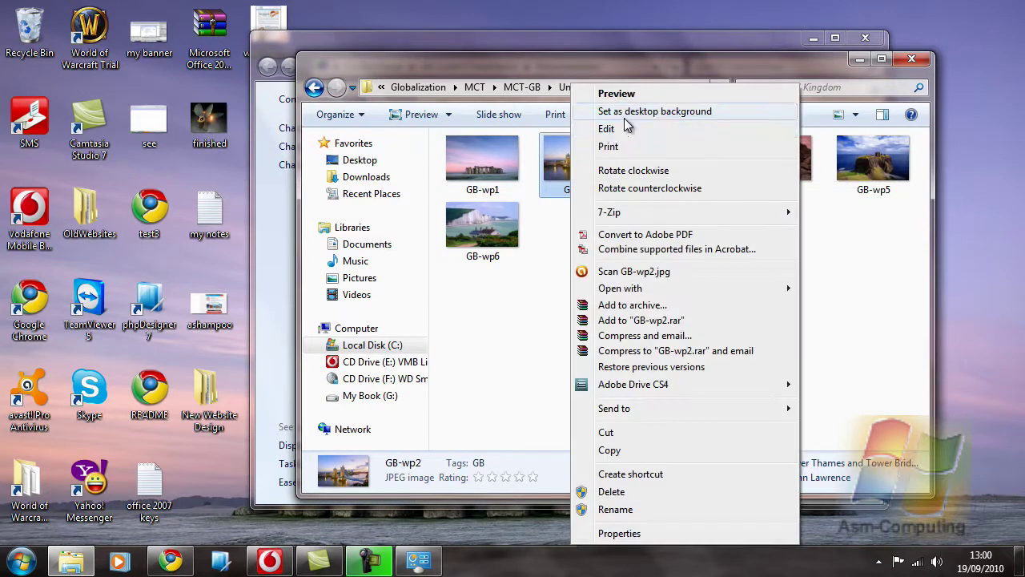
{"action": "left_click", "coordinate": [620, 114]}
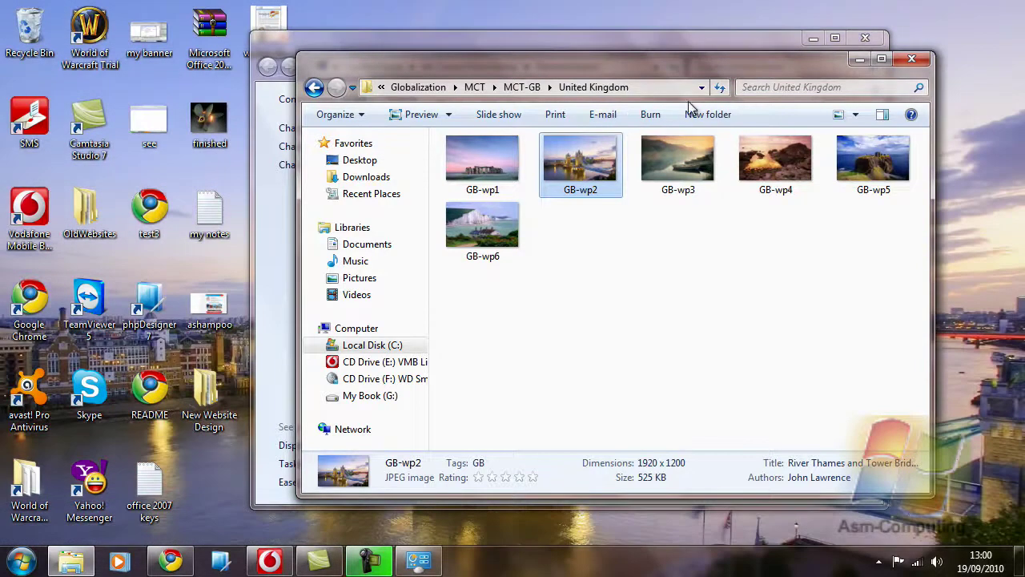
{"action": "left_click", "coordinate": [860, 58]}
{"action": "left_click", "coordinate": [812, 38]}
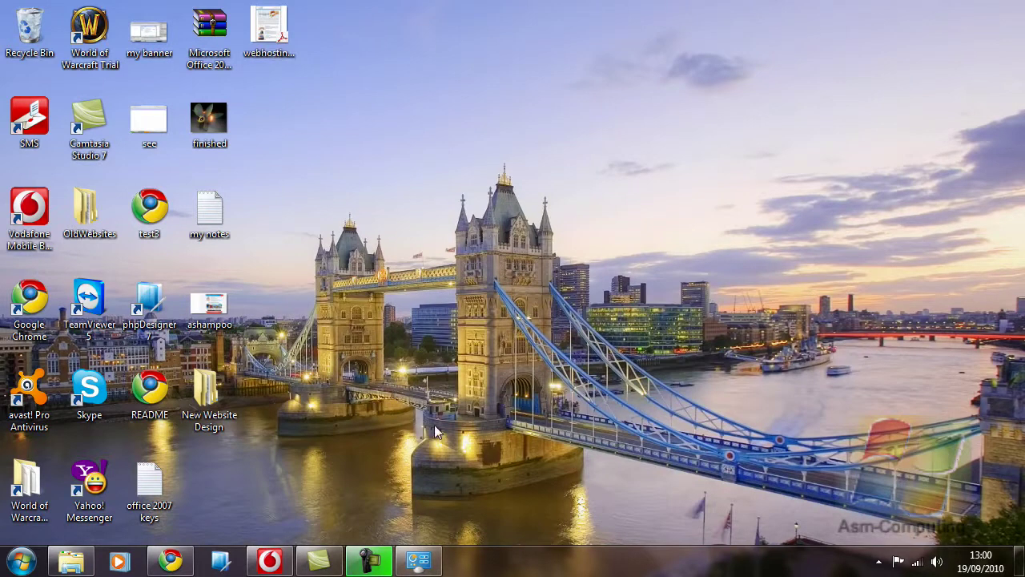
{"action": "left_click", "coordinate": [77, 568]}
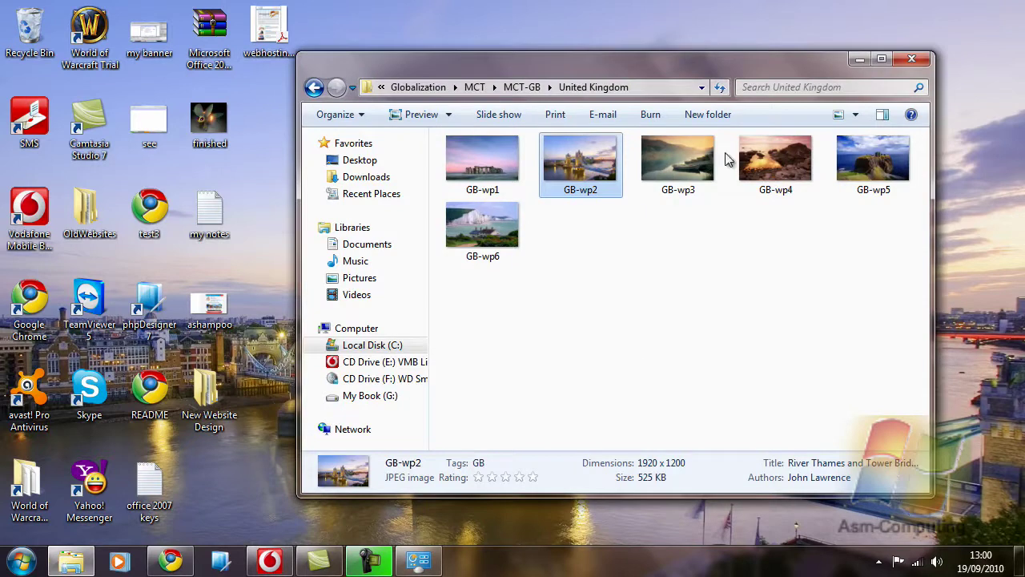
- Preview wallpapers GB-wp3, GB-wp4, GB-wp5 and GB-wp6 full size in turn
{"action": "left_click", "coordinate": [665, 165]}
{"action": "double_click", "coordinate": [665, 165]}
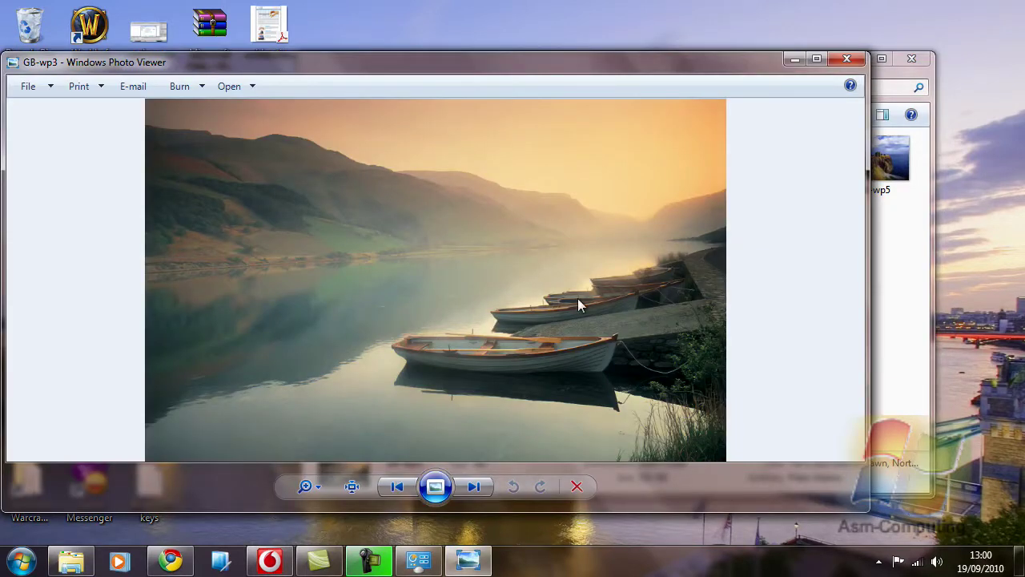
{"action": "left_click", "coordinate": [845, 61]}
{"action": "double_click", "coordinate": [768, 157]}
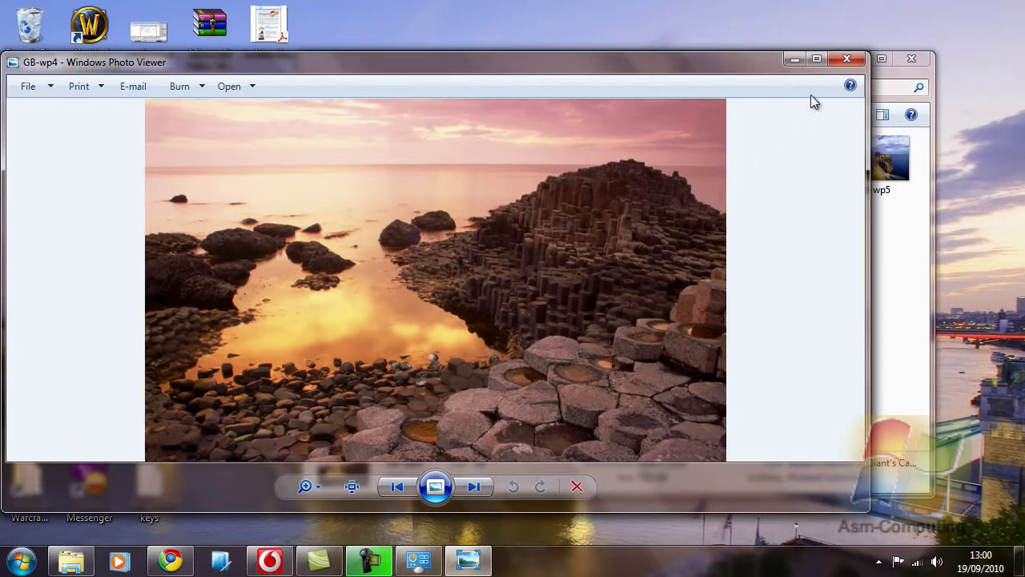
{"action": "left_click", "coordinate": [846, 65]}
{"action": "double_click", "coordinate": [879, 160]}
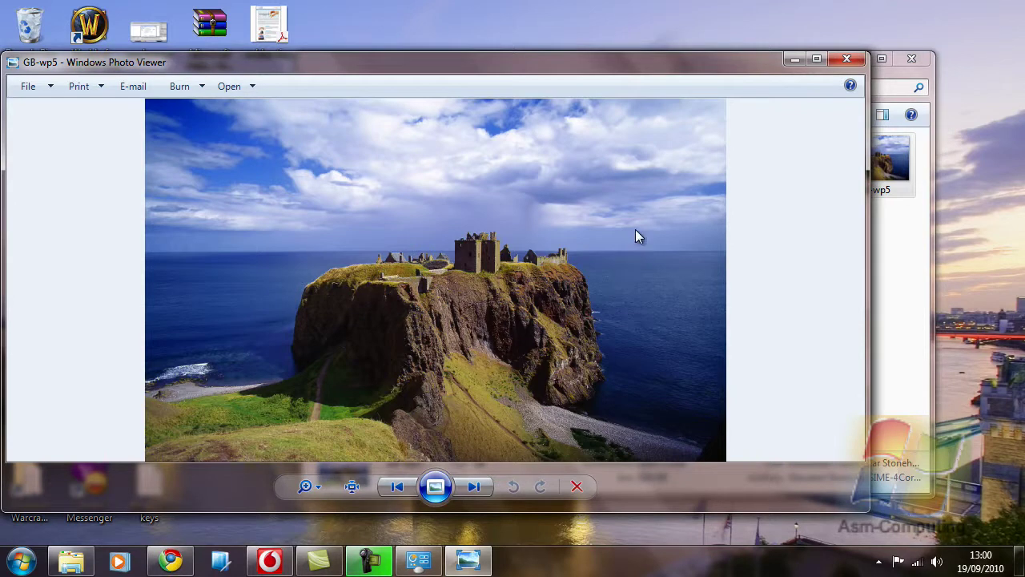
{"action": "left_click", "coordinate": [847, 59]}
{"action": "double_click", "coordinate": [497, 226]}
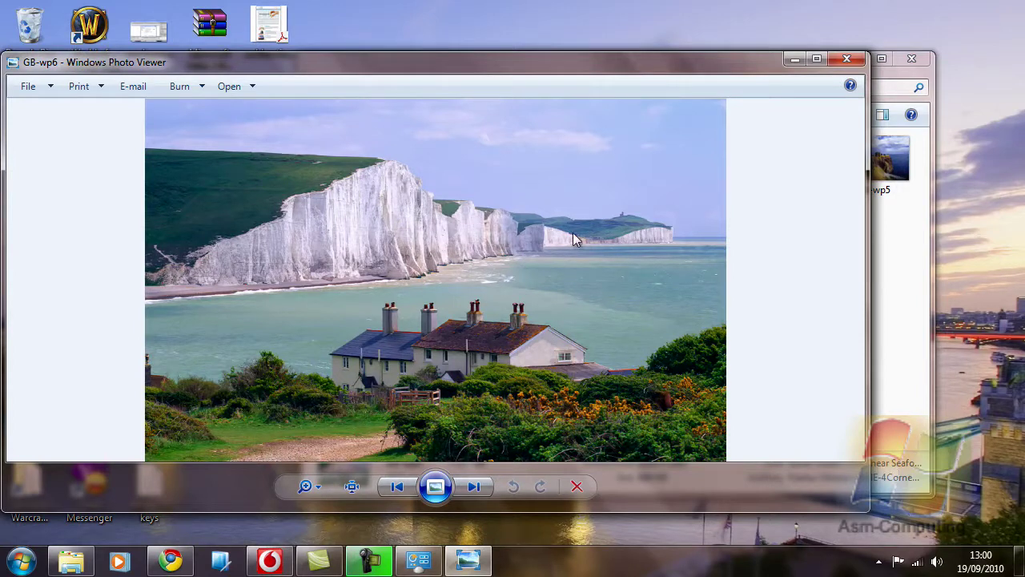
- Close the GB-wp6 preview and open the US theme file in MCT-US\Theme
{"action": "left_click", "coordinate": [848, 60]}
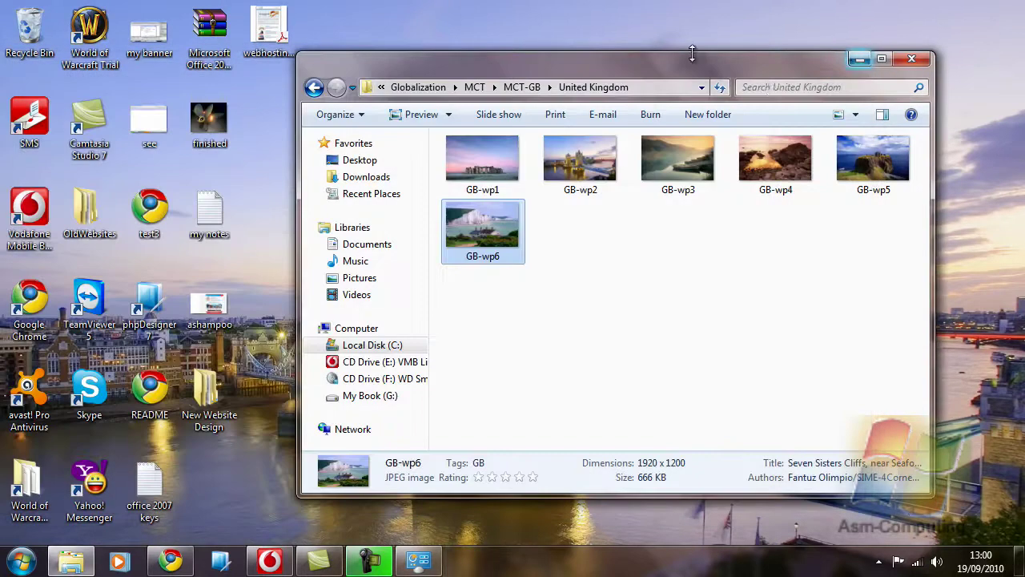
{"action": "left_click", "coordinate": [314, 88]}
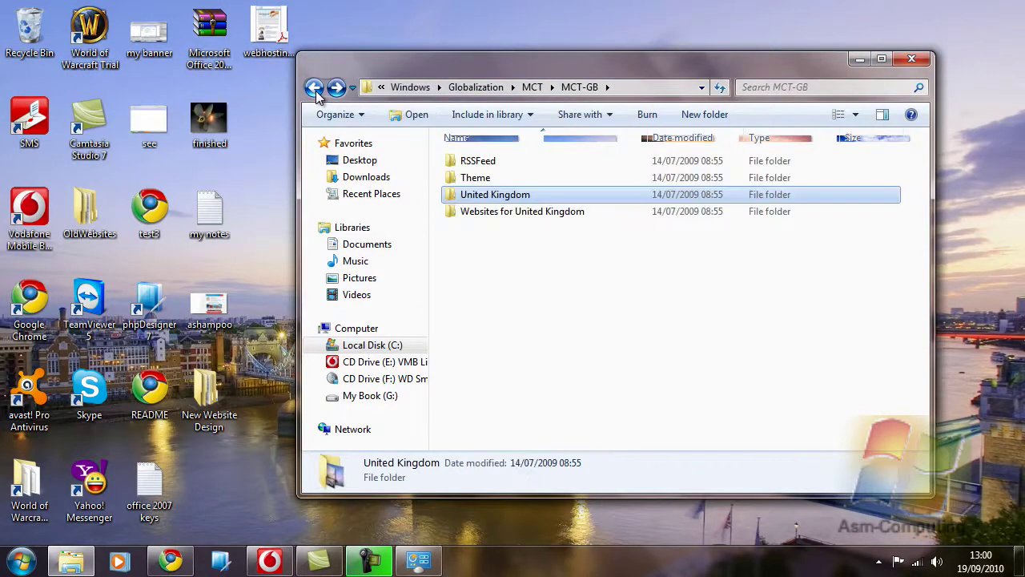
{"action": "left_click", "coordinate": [315, 90]}
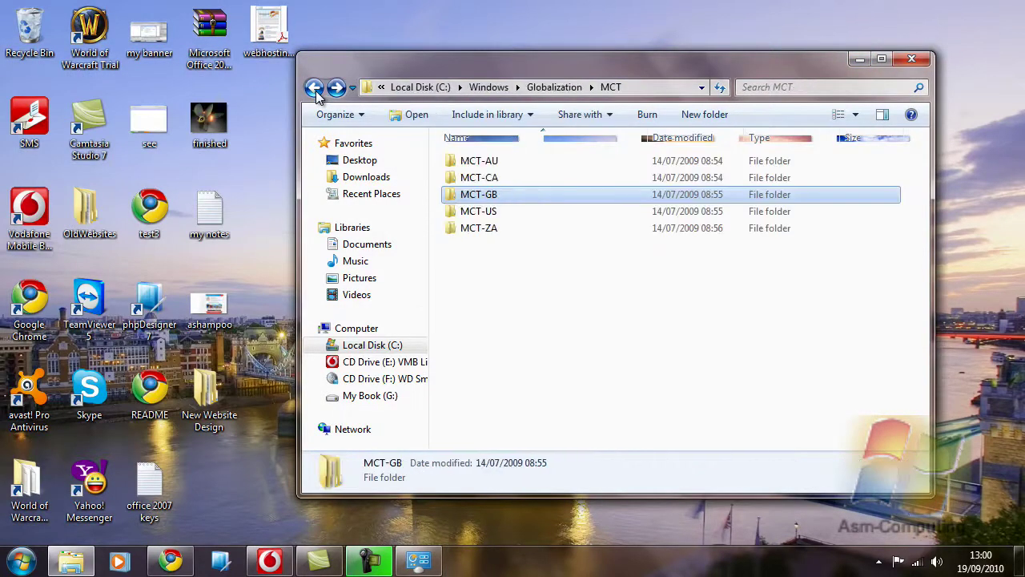
{"action": "double_click", "coordinate": [475, 213]}
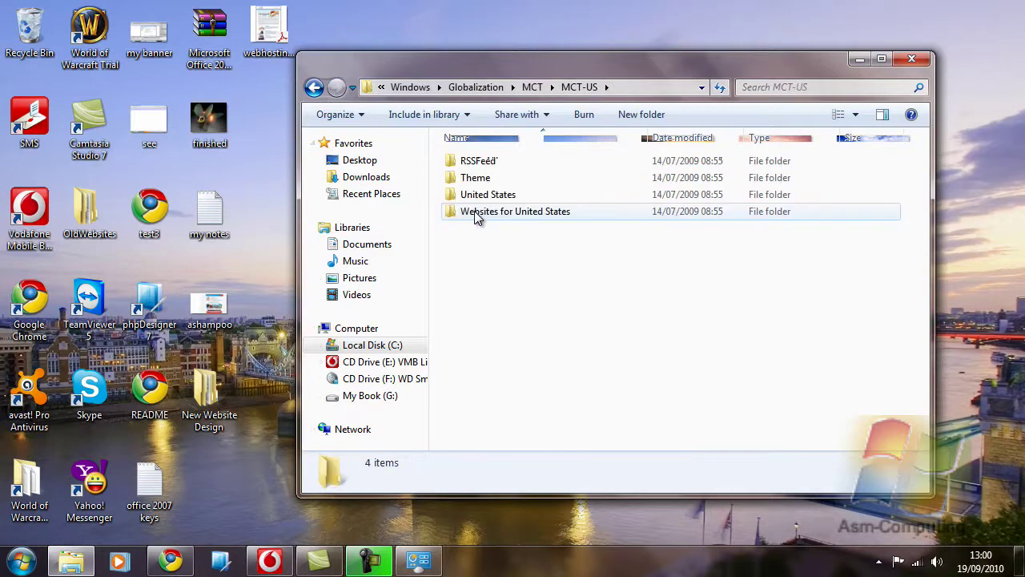
{"action": "double_click", "coordinate": [481, 177]}
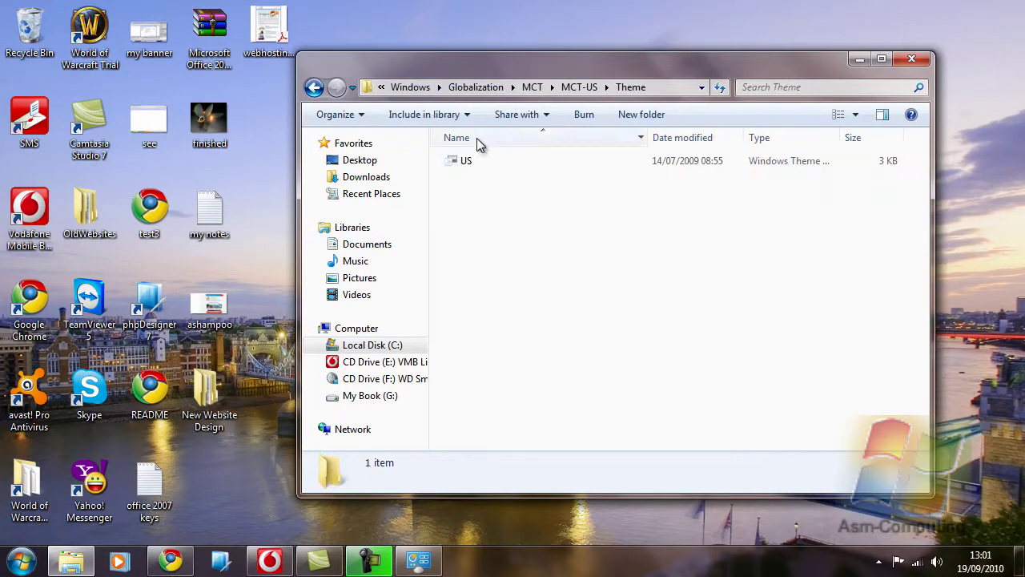
{"action": "double_click", "coordinate": [470, 161]}
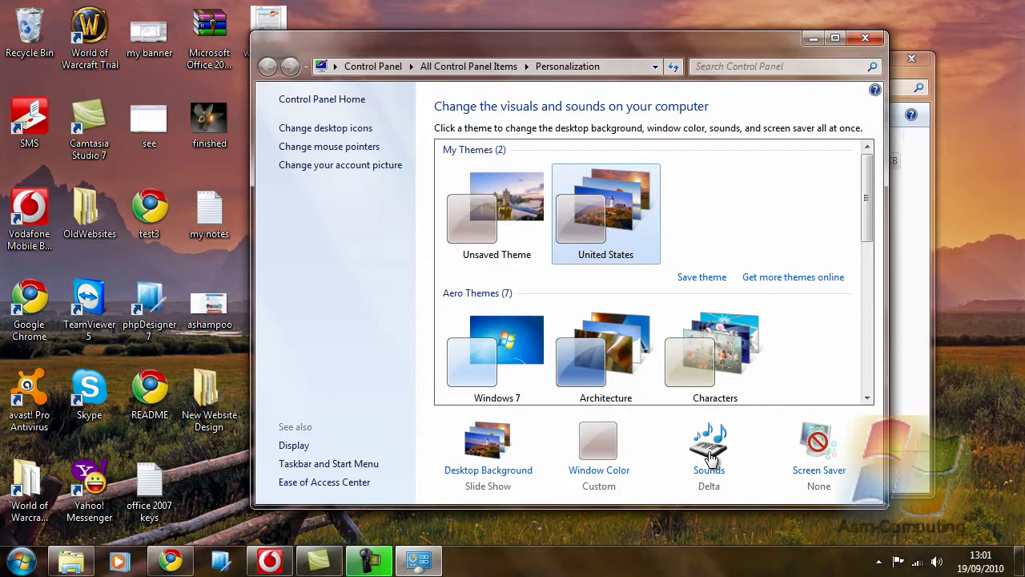
- Change the sound scheme from Delta to Windows Default, then bring Explorer forward
{"action": "left_click", "coordinate": [710, 473]}
{"action": "left_click", "coordinate": [176, 218]}
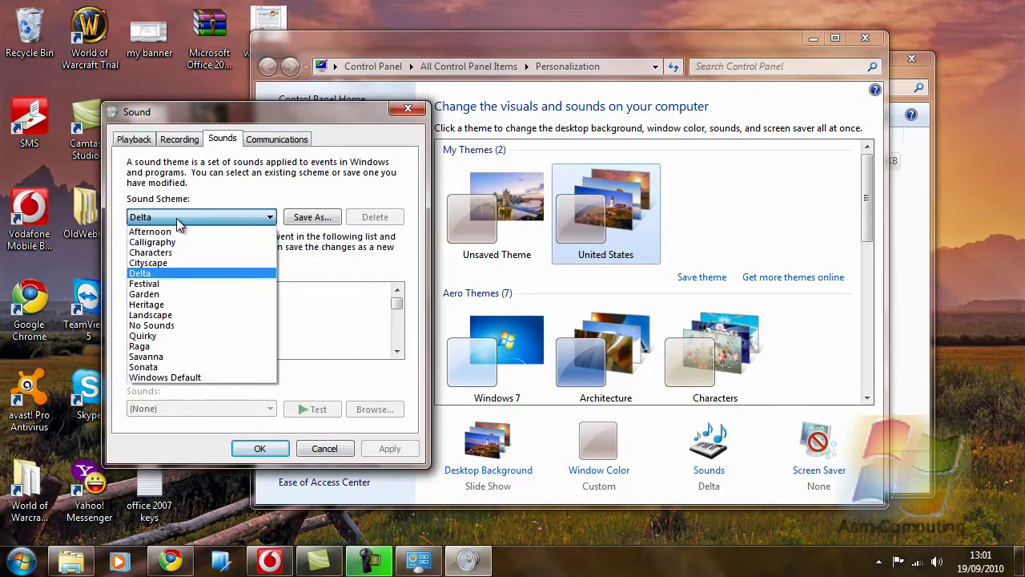
{"action": "left_click", "coordinate": [183, 376]}
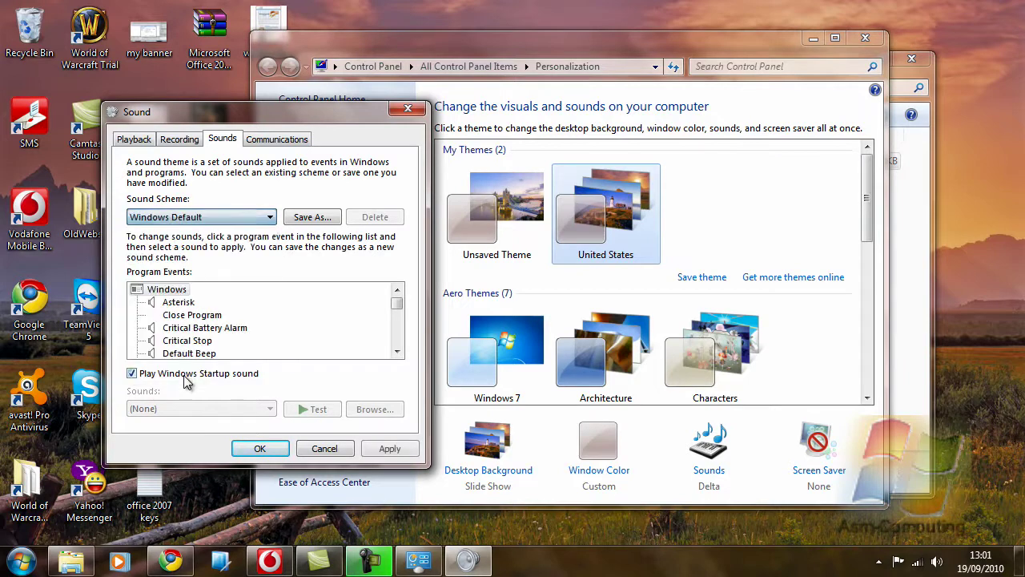
{"action": "left_click", "coordinate": [387, 451]}
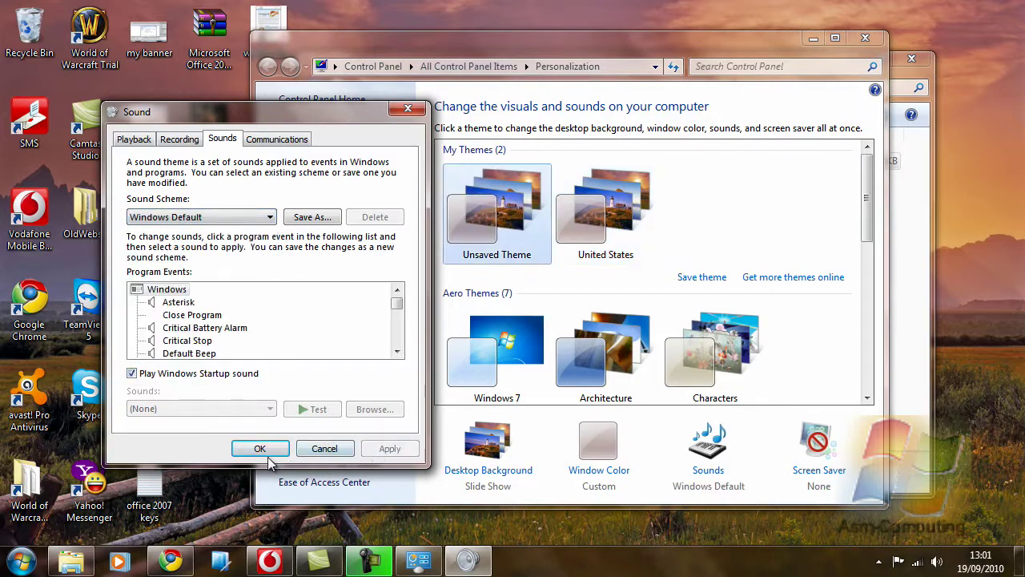
{"action": "left_click", "coordinate": [260, 448]}
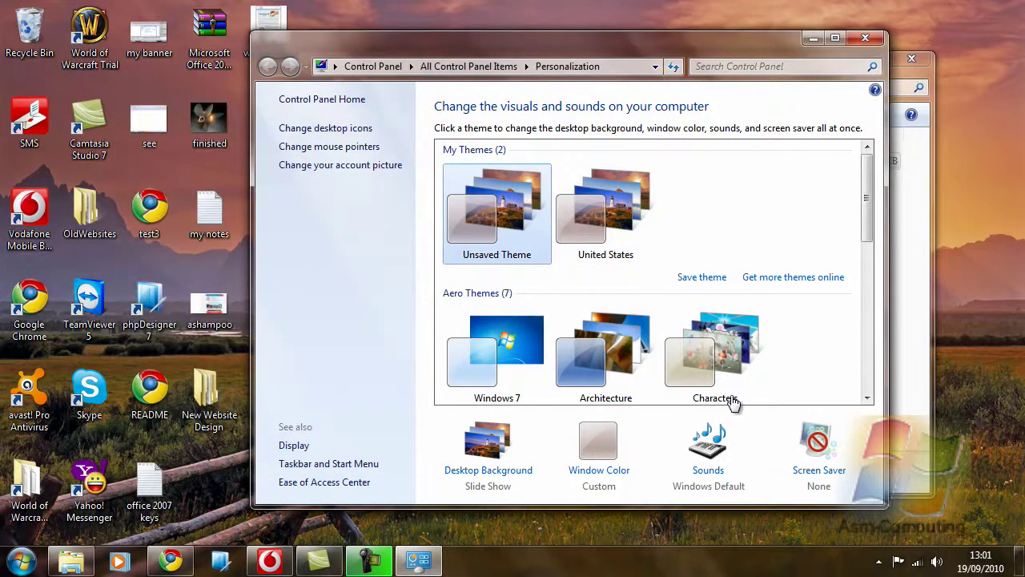
{"action": "left_click", "coordinate": [930, 165]}
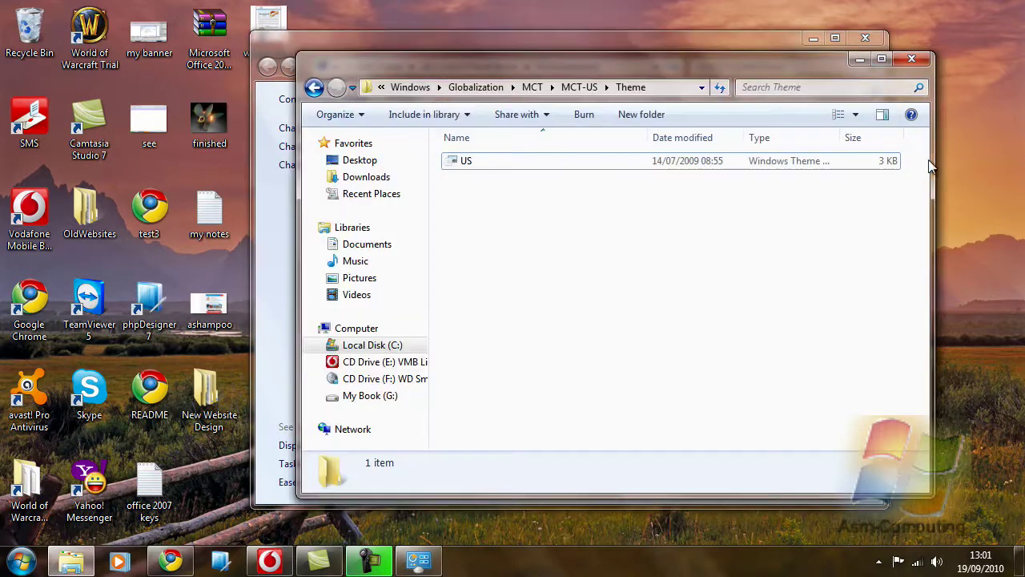
- Open MCT-US\United States, glance at the sunset desktop, and restore the folder window
{"action": "left_click", "coordinate": [314, 88]}
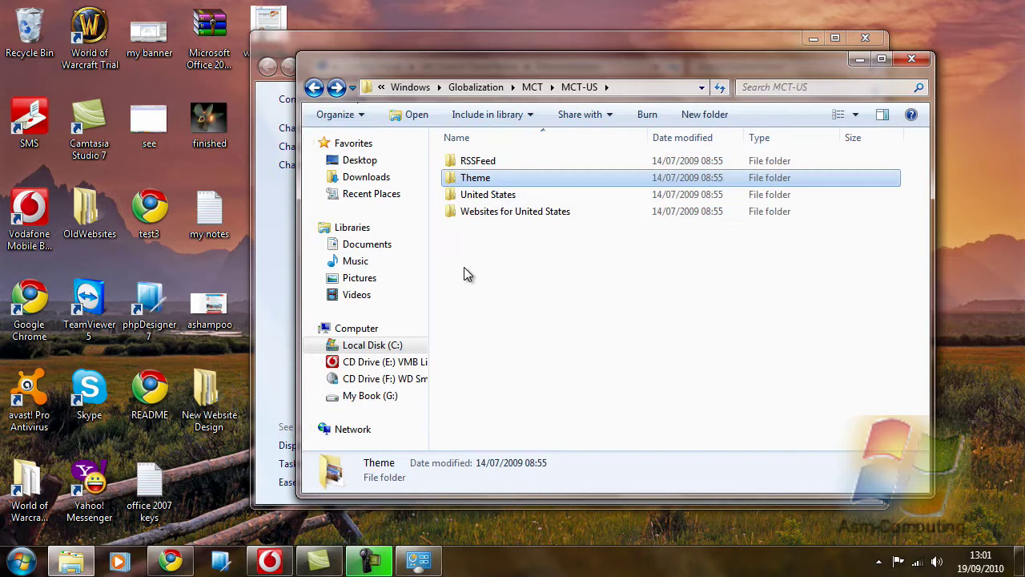
{"action": "double_click", "coordinate": [494, 195]}
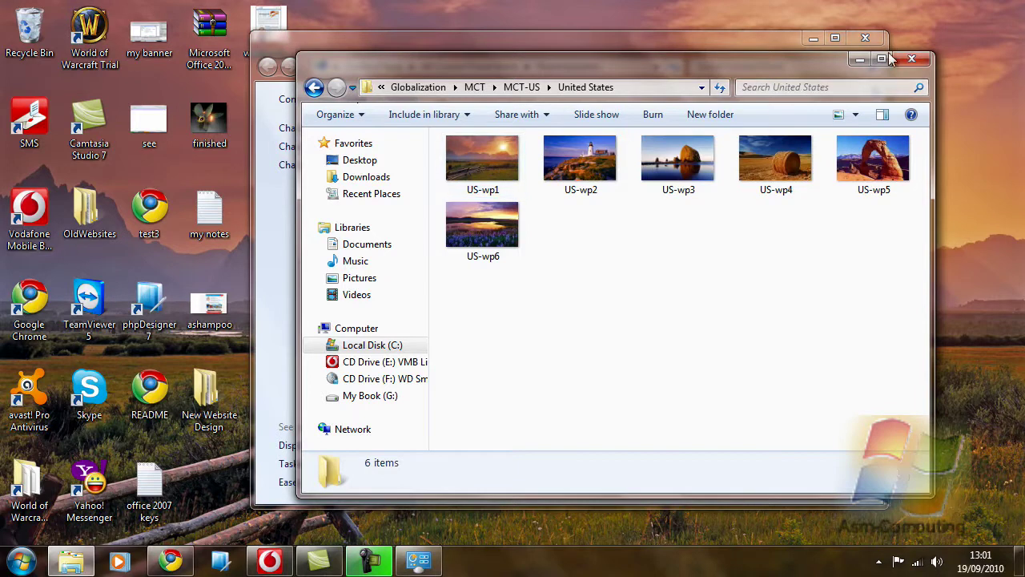
{"action": "left_click", "coordinate": [860, 60]}
{"action": "left_click", "coordinate": [815, 40]}
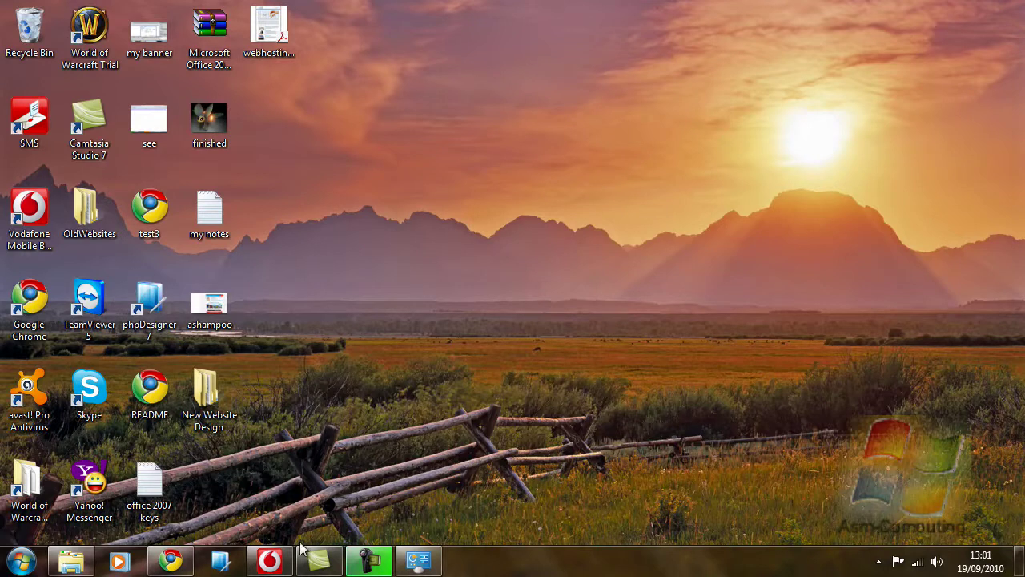
{"action": "left_click", "coordinate": [70, 561]}
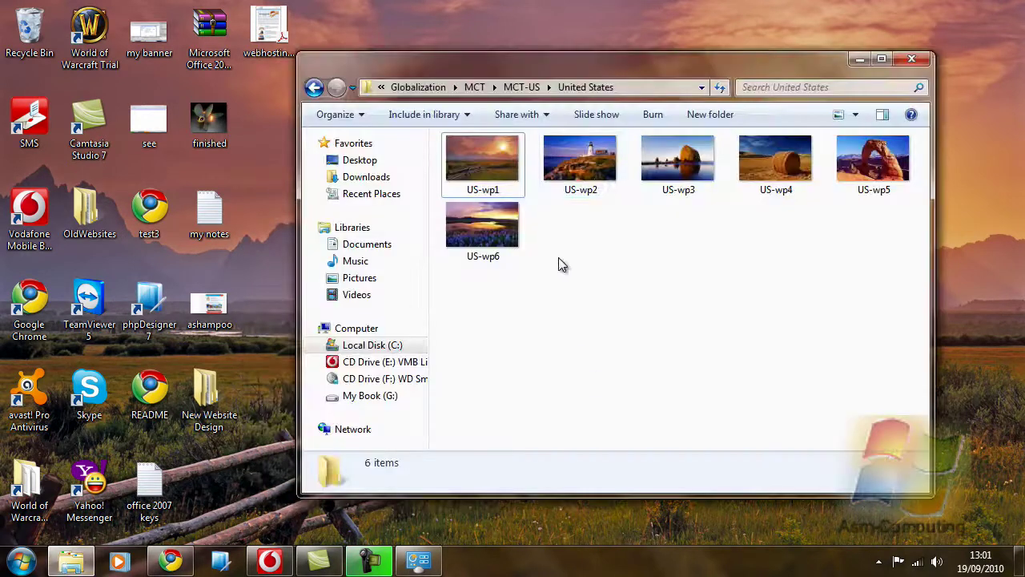
{"action": "mouse_move", "coordinate": [593, 158]}
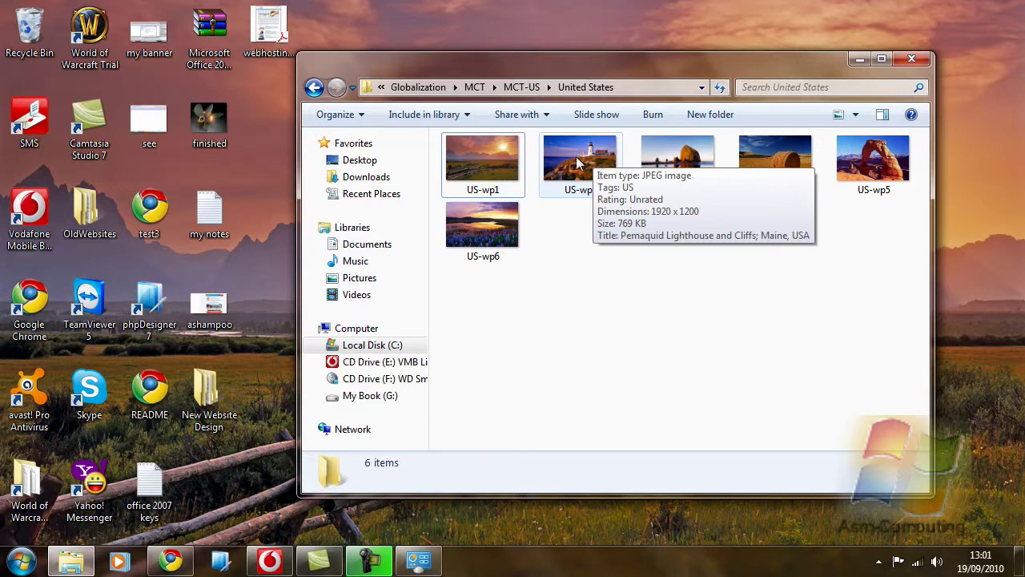
- View US-wp2, then US-wp3 through US-wp6 and US-wp1 in Photo Viewer, and close it
{"action": "double_click", "coordinate": [575, 160]}
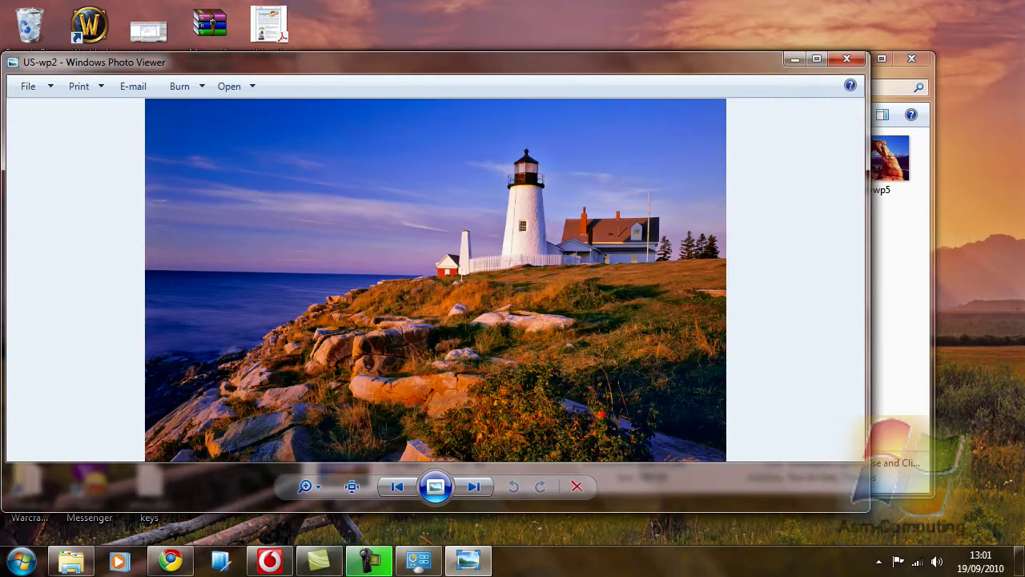
{"action": "left_click", "coordinate": [481, 491]}
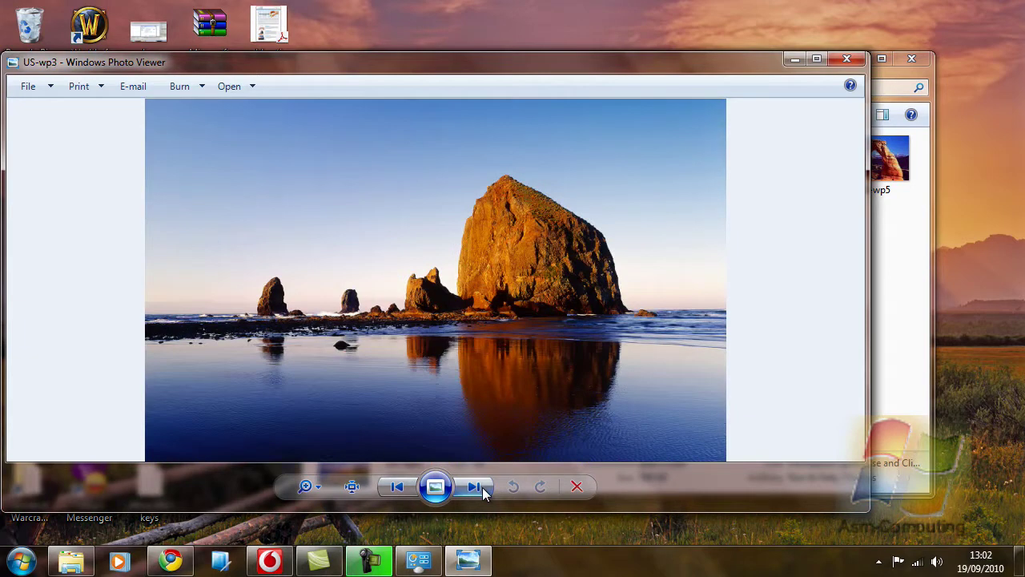
{"action": "left_click", "coordinate": [475, 488]}
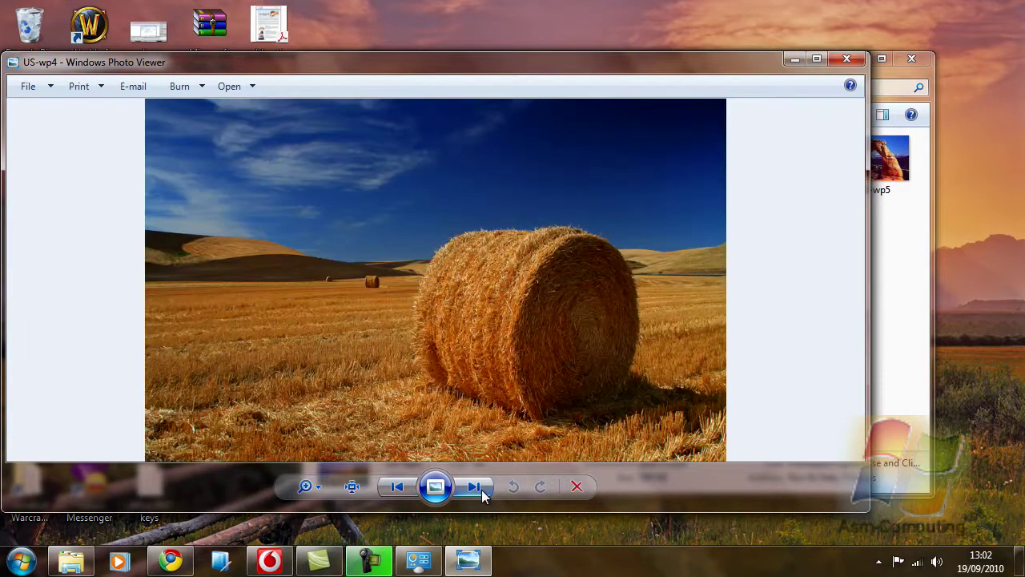
{"action": "left_click_drag", "start_coordinate": [539, 70], "coordinate": [596, 54]}
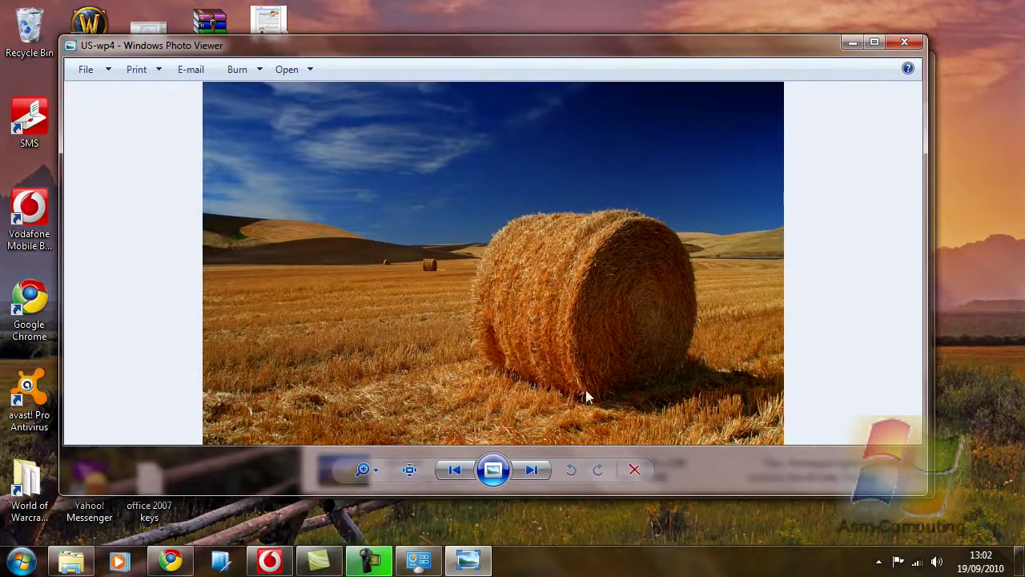
{"action": "left_click", "coordinate": [548, 473]}
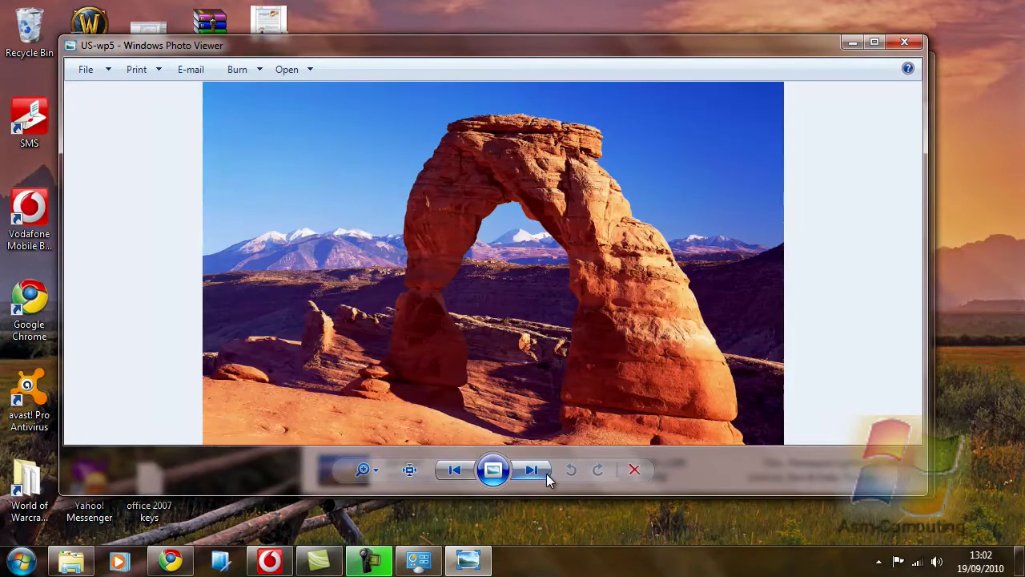
{"action": "left_click", "coordinate": [543, 473]}
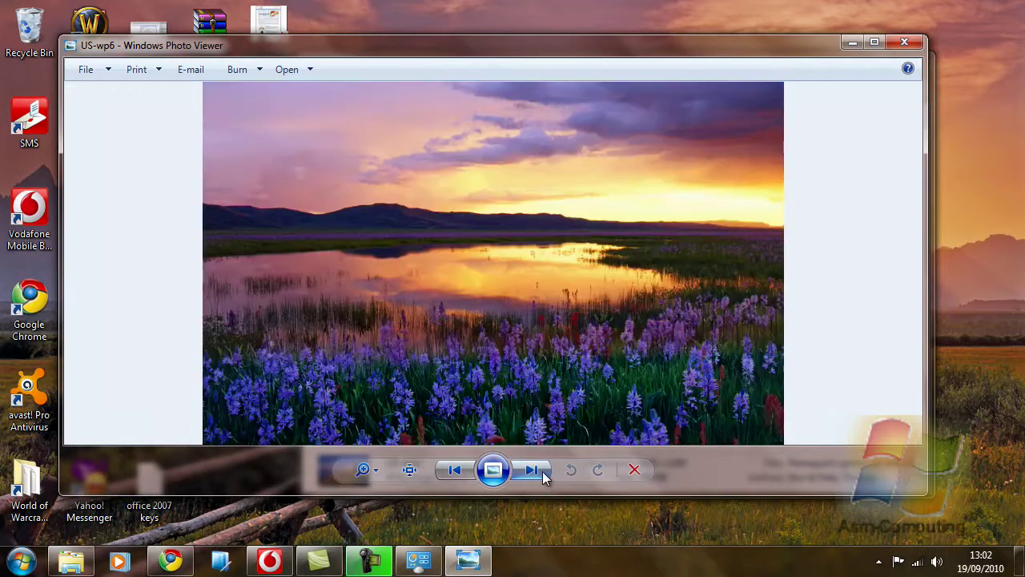
{"action": "left_click", "coordinate": [542, 471]}
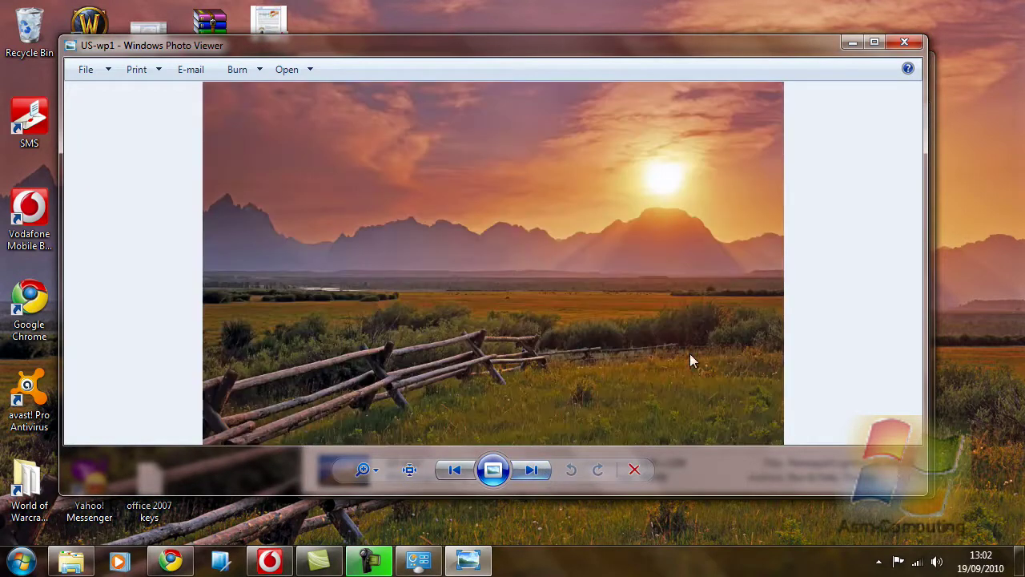
{"action": "left_click", "coordinate": [897, 44]}
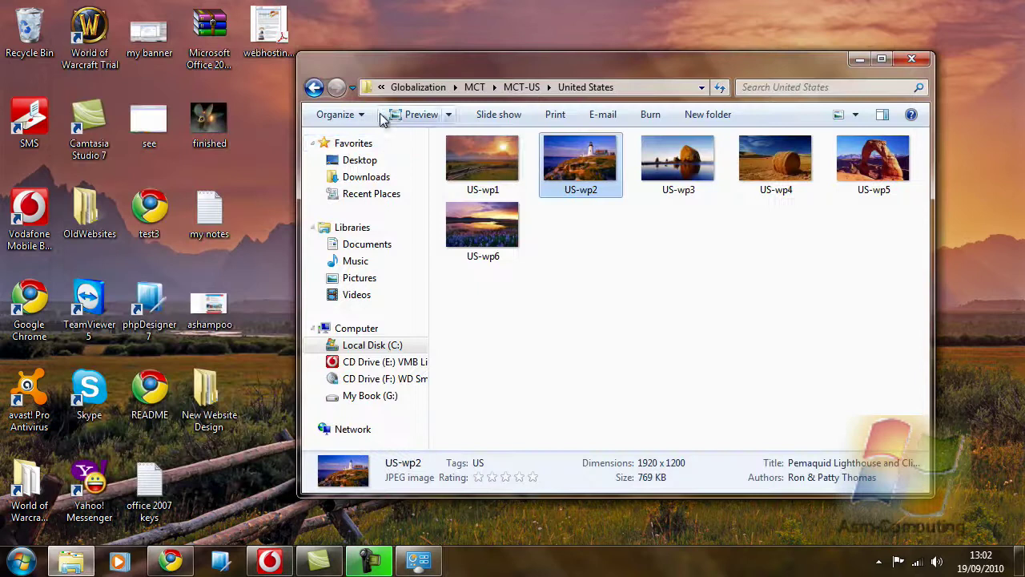
- Step Explorer back to MCT-US, then keep the Windows Default sound scheme in Personalization's Sound settings
{"action": "left_click", "coordinate": [317, 90]}
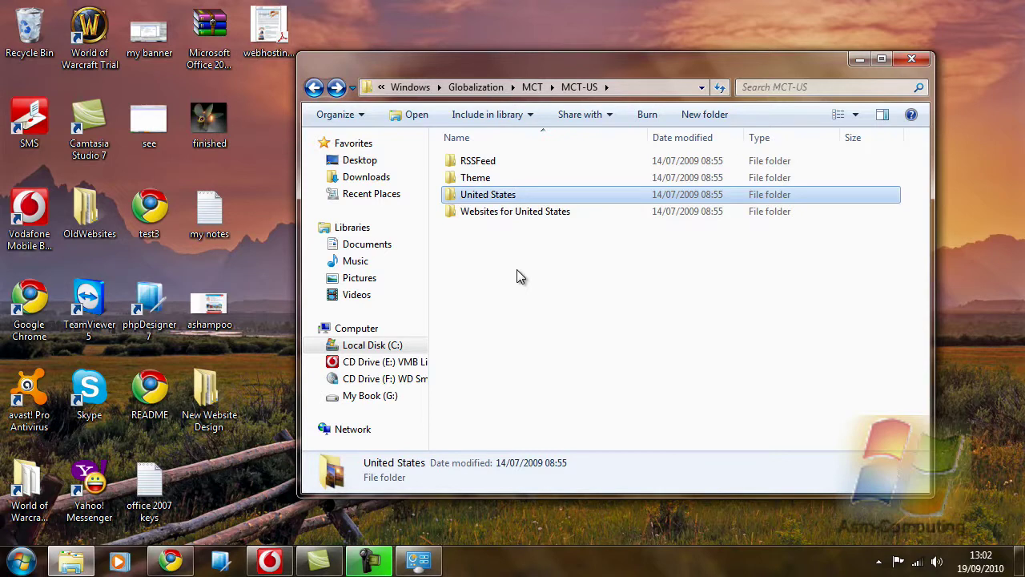
{"action": "left_click", "coordinate": [418, 560]}
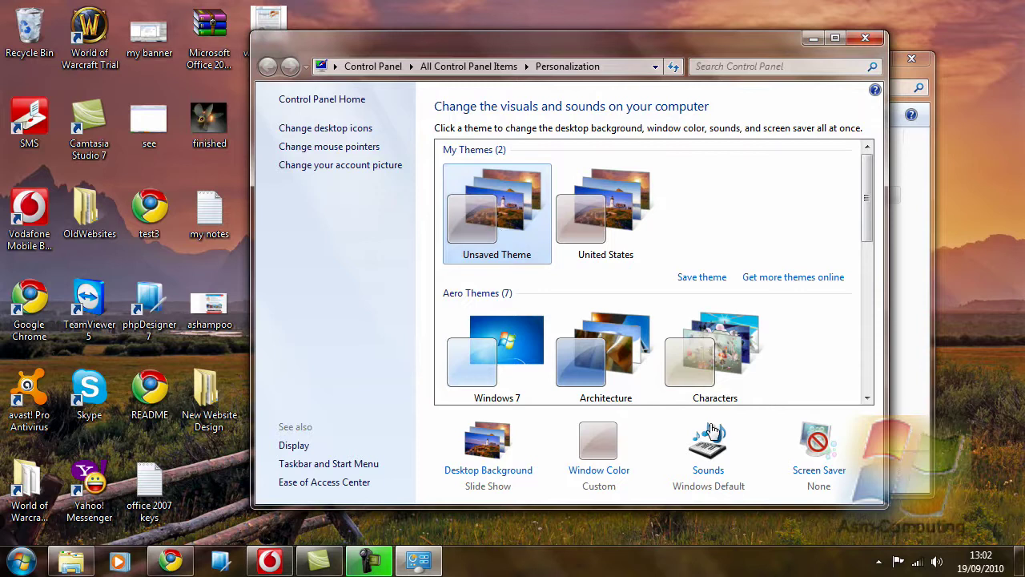
{"action": "left_click", "coordinate": [708, 473]}
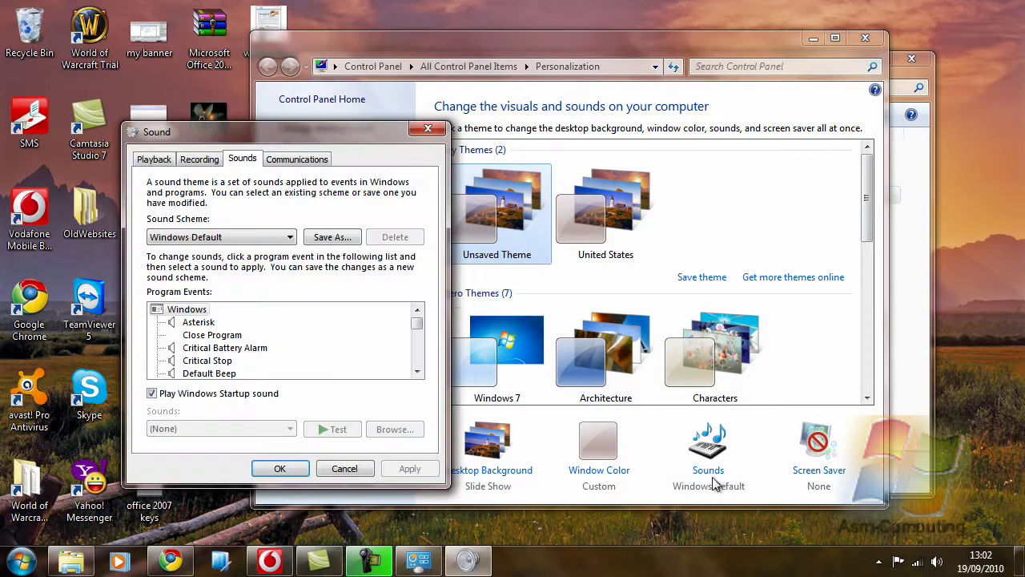
{"action": "left_click", "coordinate": [261, 240]}
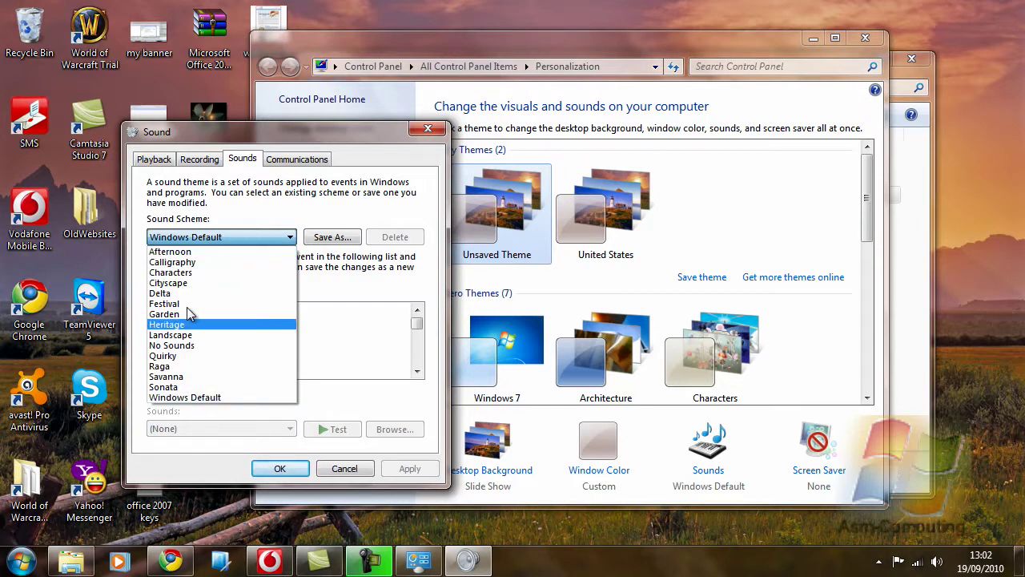
{"action": "left_click", "coordinate": [190, 401]}
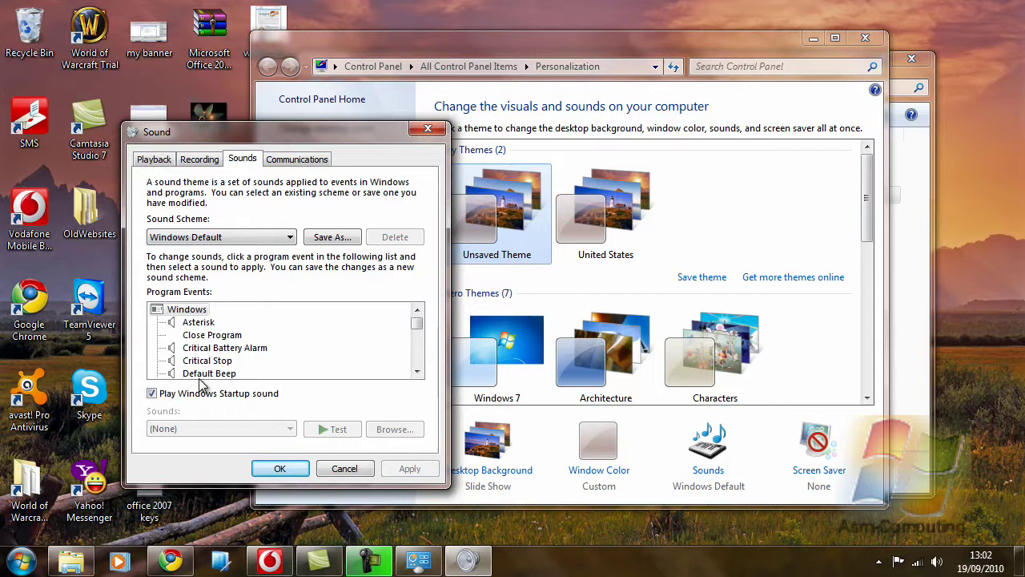
{"action": "left_click", "coordinate": [279, 469]}
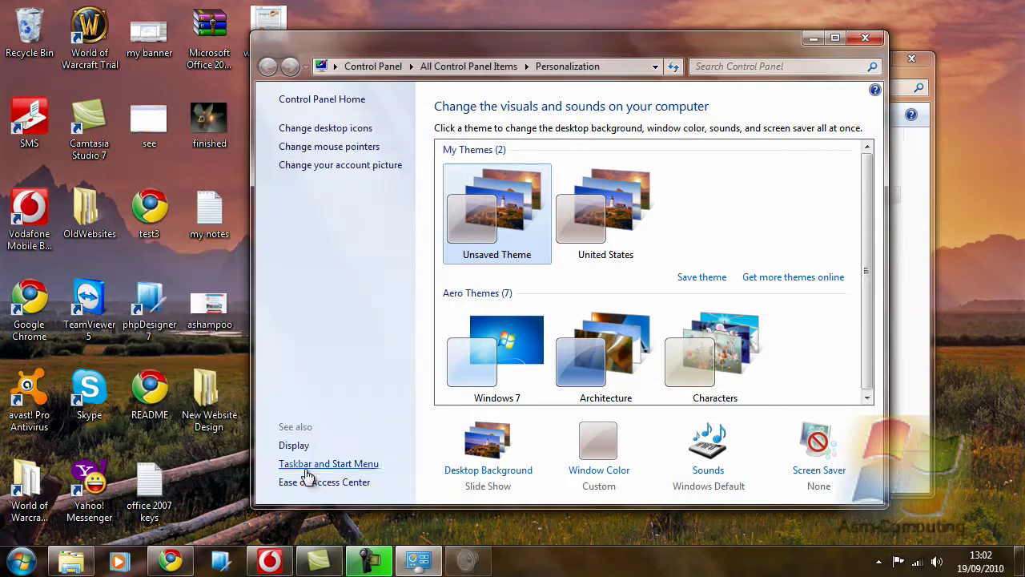
- Close Personalization and return Explorer to the MCT folder via the Globalization breadcrumb
{"action": "left_click", "coordinate": [875, 41]}
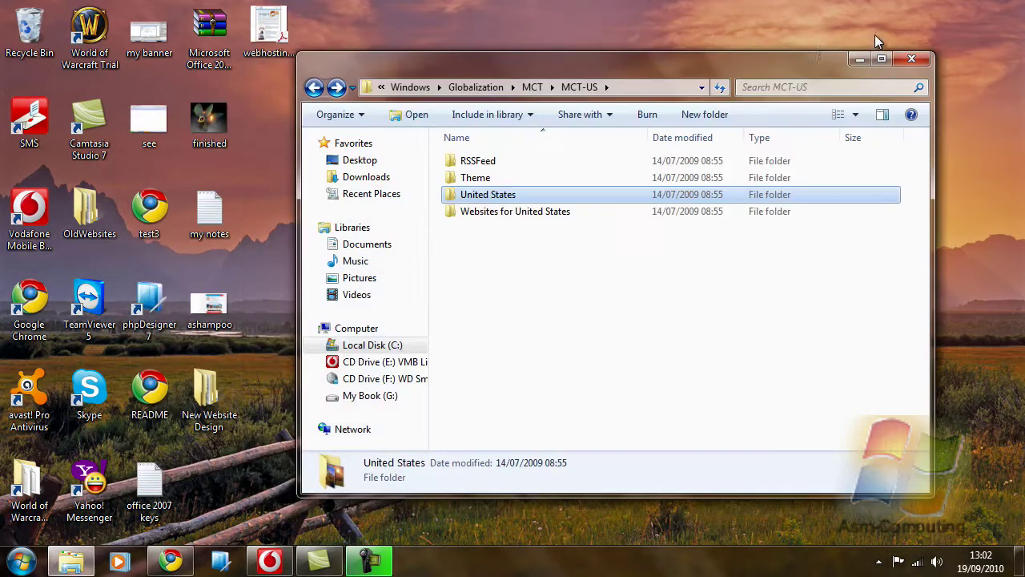
{"action": "left_click", "coordinate": [316, 87]}
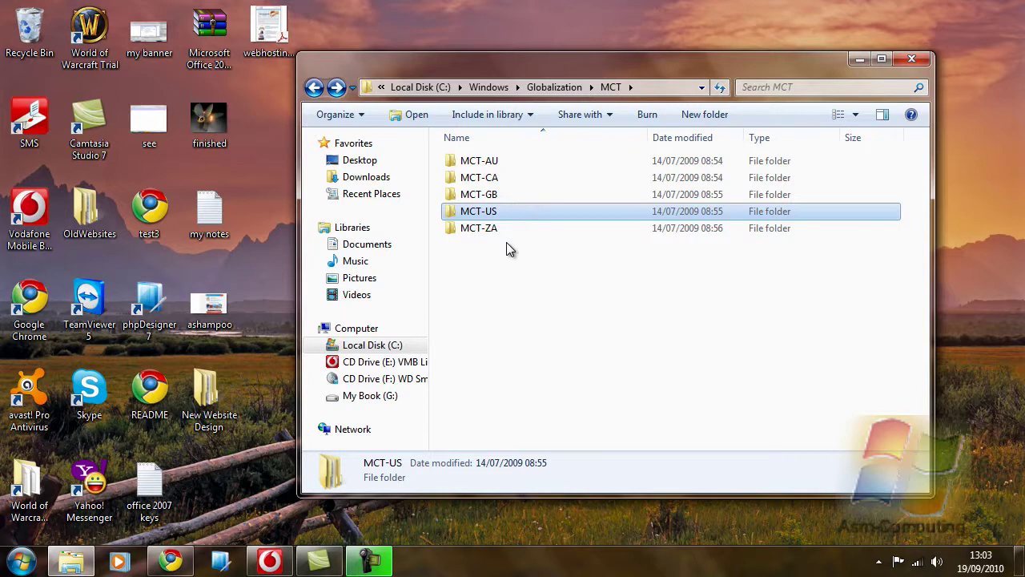
{"action": "left_click", "coordinate": [554, 86]}
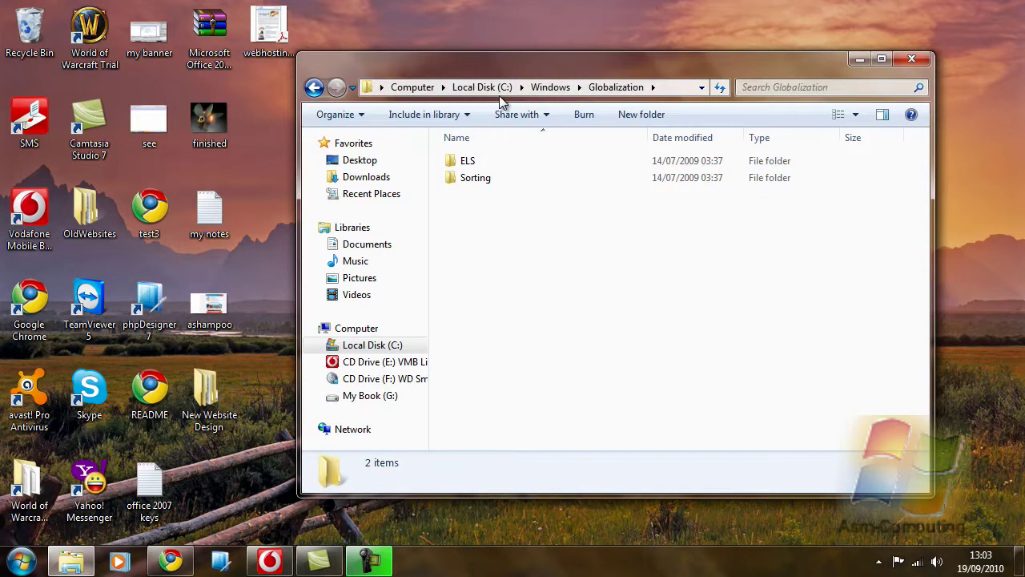
{"action": "left_click", "coordinate": [315, 88]}
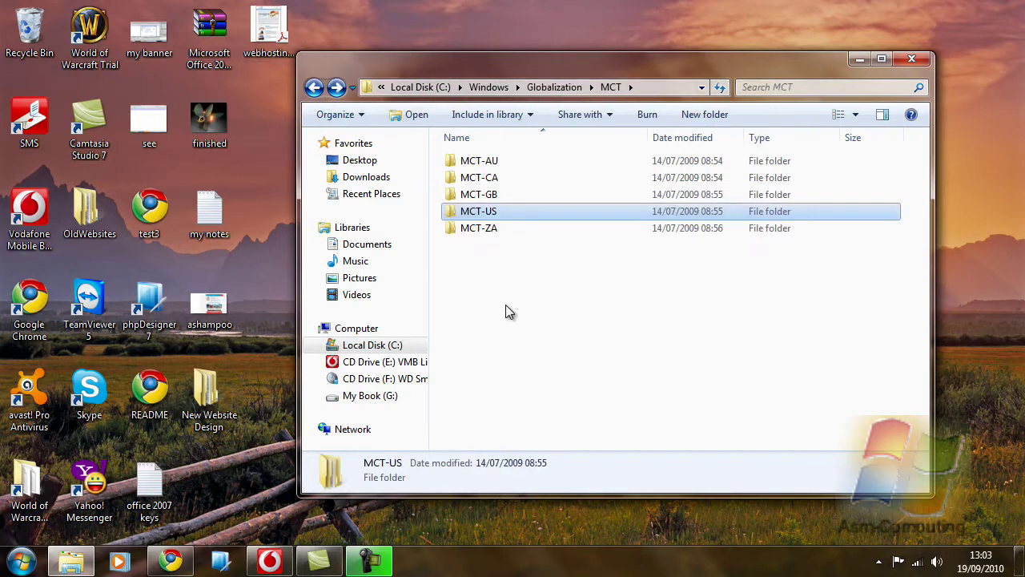